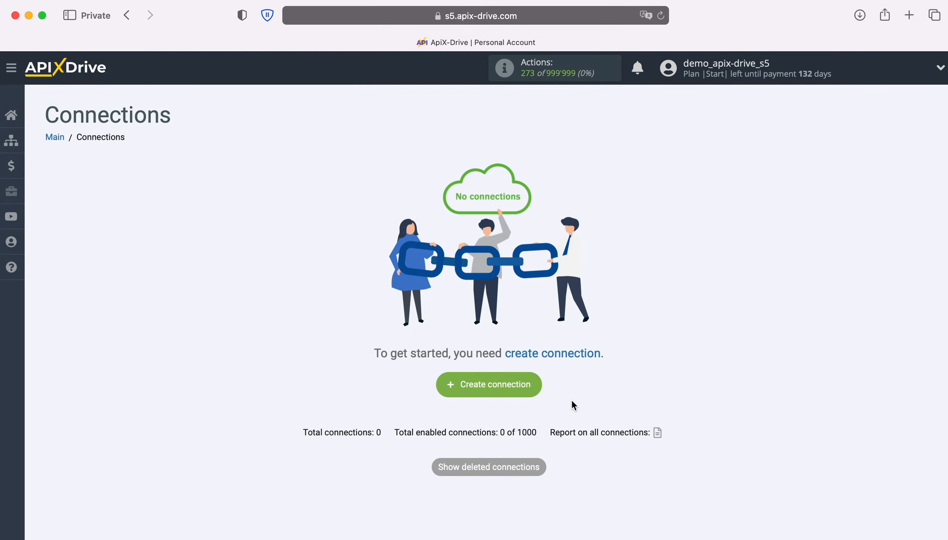
Create a new connection and choose Google Lead Form as its data source system
left_click(536, 385)
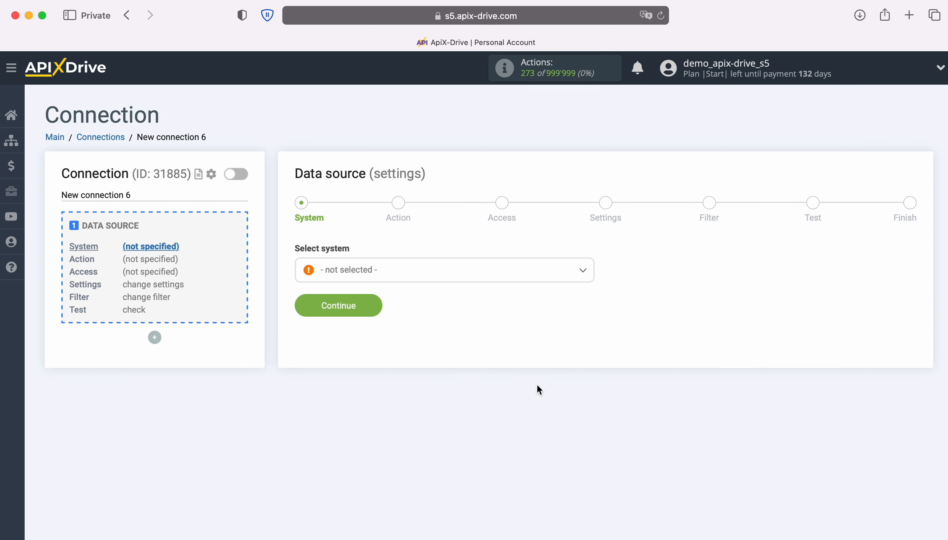
left_click(444, 276)
scroll(515, 391, "down", 10)
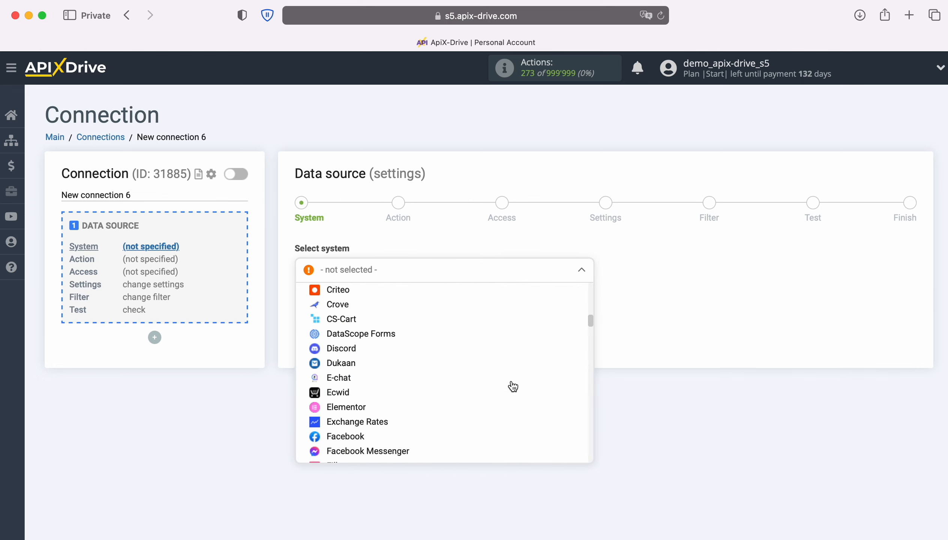
scroll(511, 386, "down", 12)
left_click(412, 393)
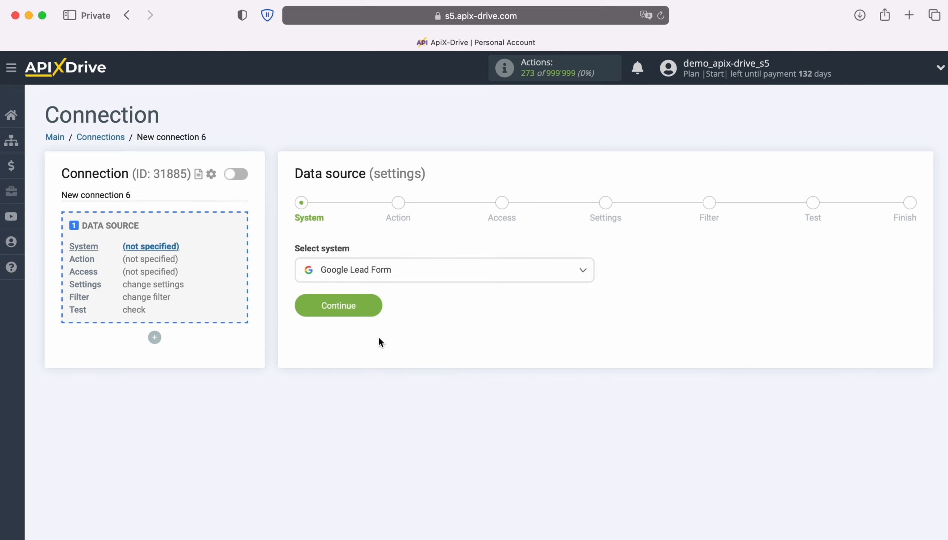
left_click(376, 307)
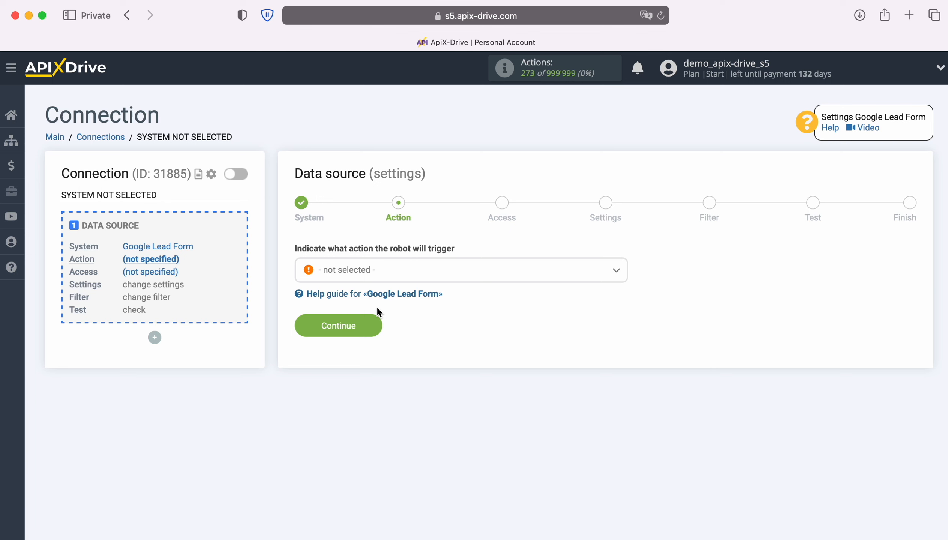
Set the data source action to Get LEADS (new) and proceed to the access settings
left_click(500, 280)
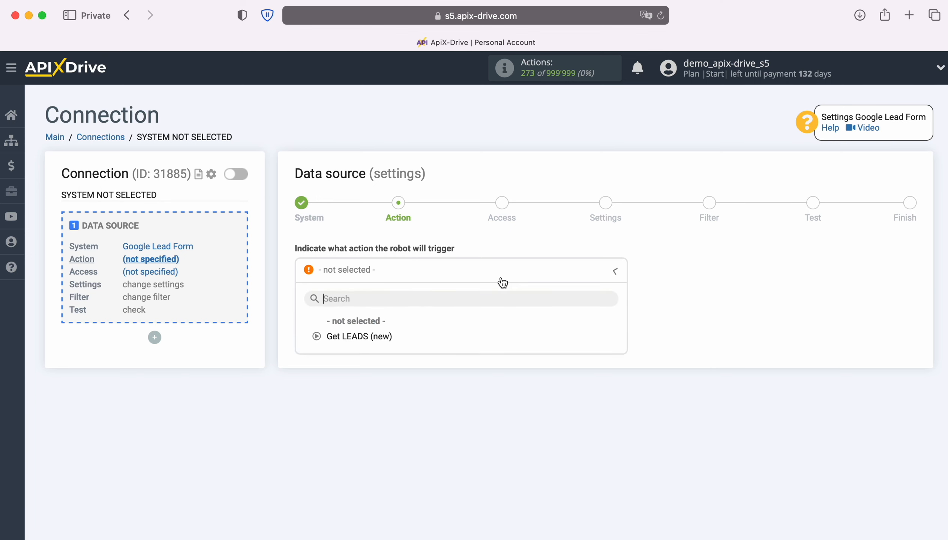
left_click(384, 338)
left_click(378, 323)
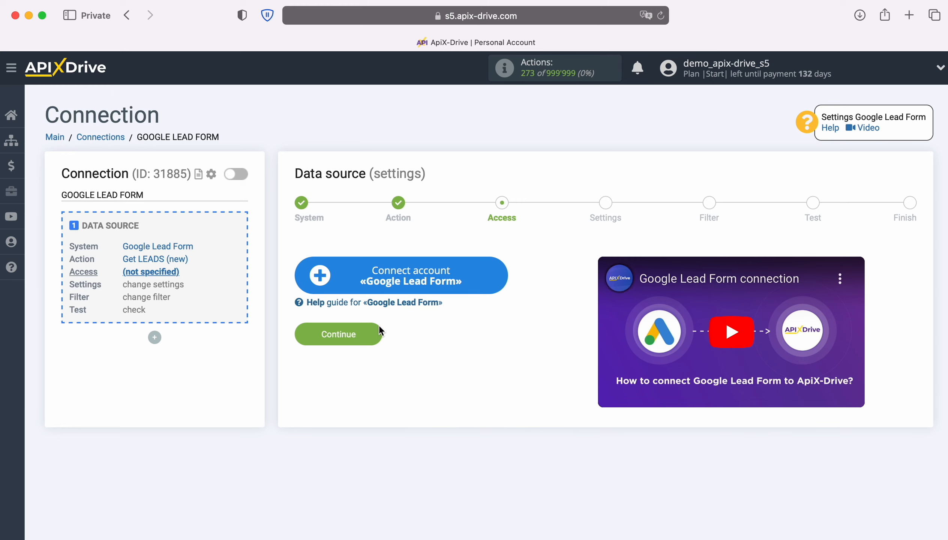
Connect a Google Lead Form account under its default name and use it as the data source login
left_click(503, 281)
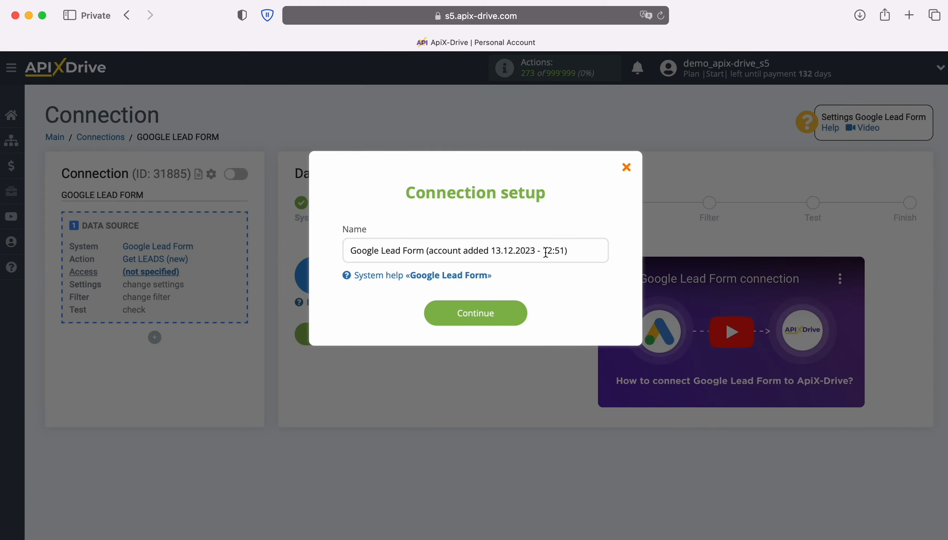
left_click_drag(575, 250, 337, 251)
left_click(332, 252)
left_click(518, 314)
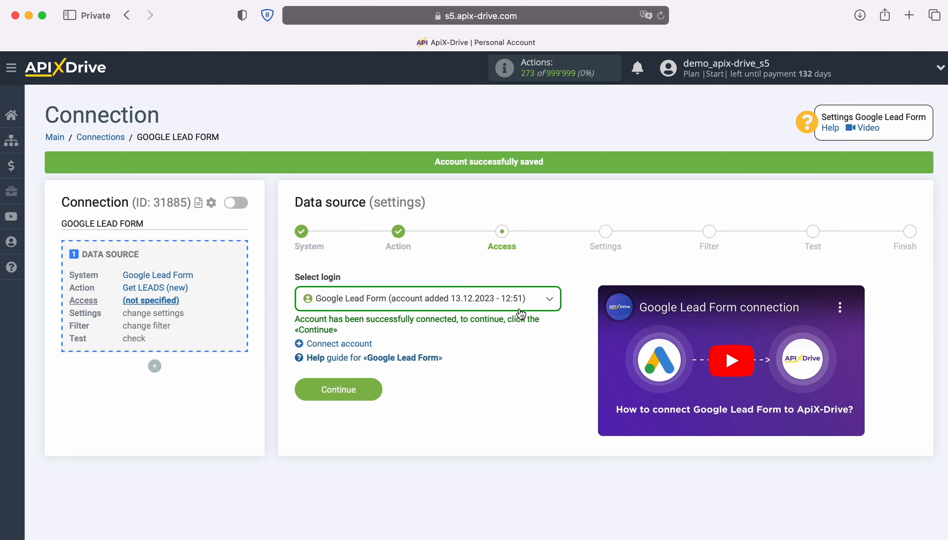
left_click(531, 305)
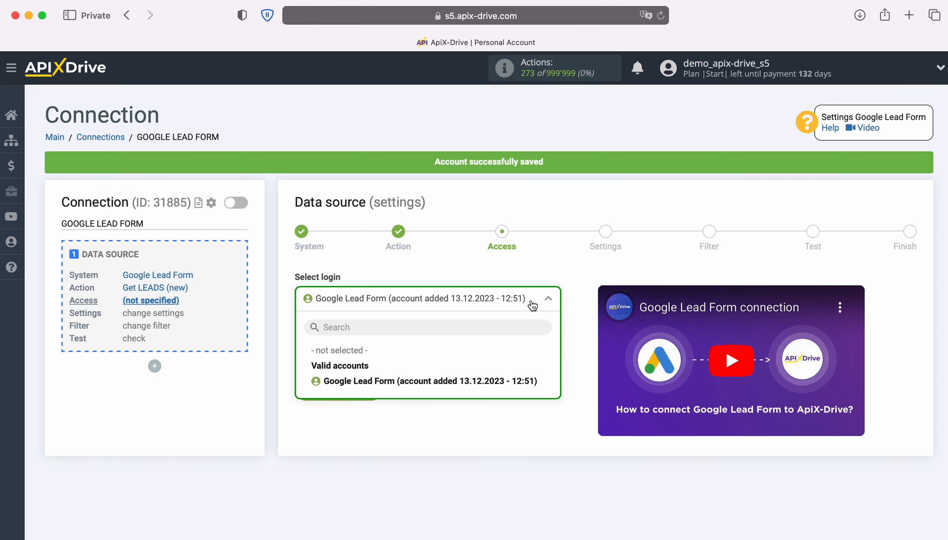
left_click(530, 380)
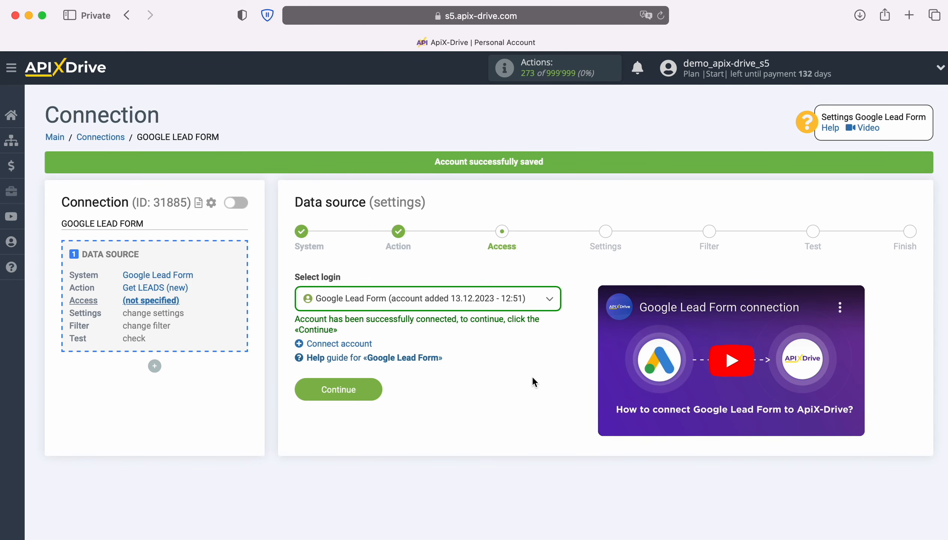
left_click(371, 388)
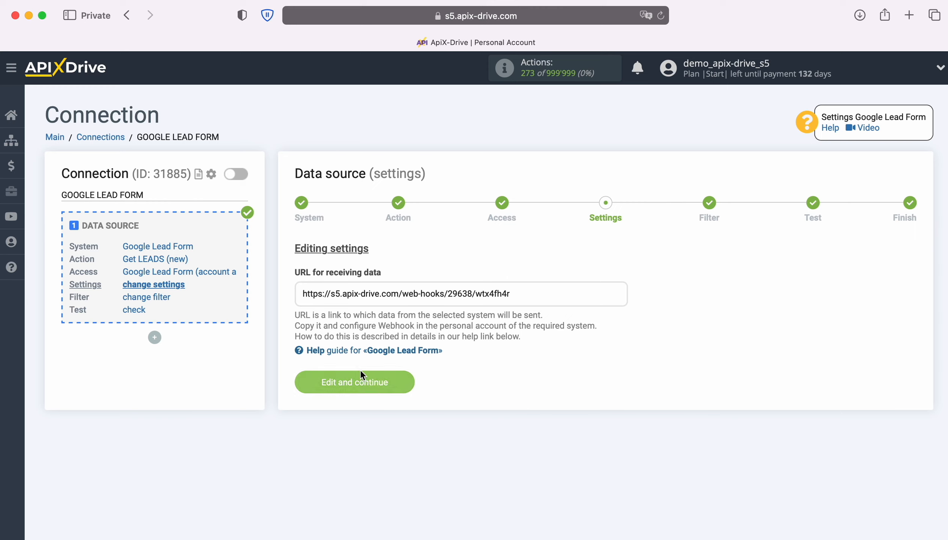
Copy the full URL for receiving data from the data source settings
left_click_drag(302, 293, 507, 293)
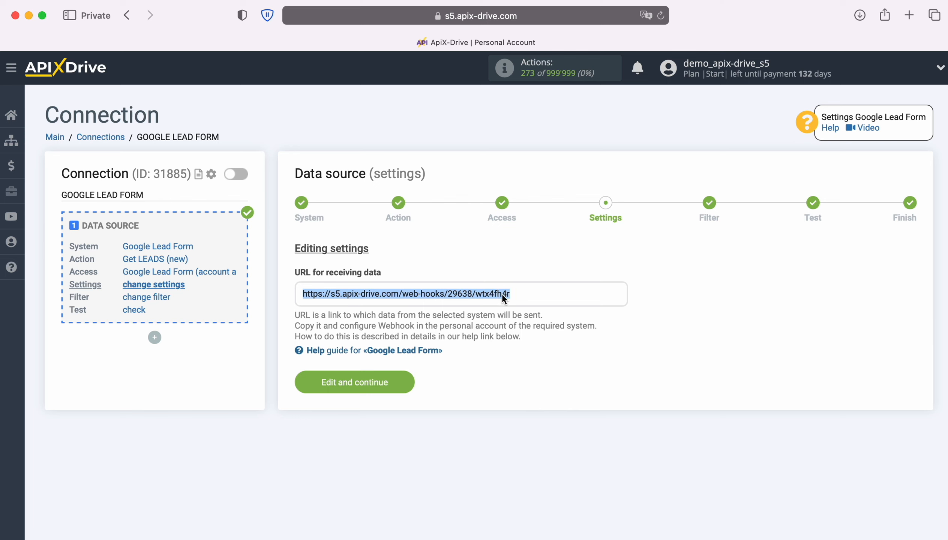
right_click(492, 292)
left_click(518, 371)
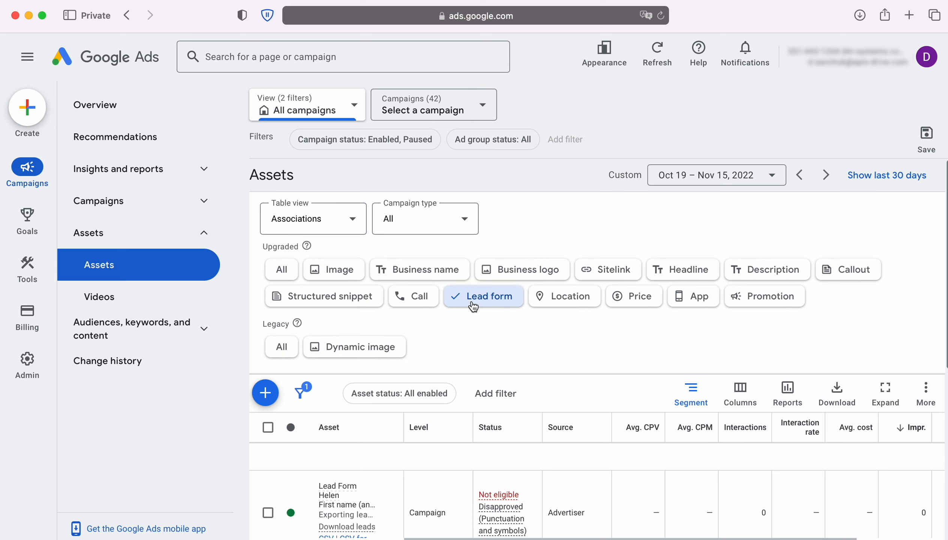
In Google Ads, open the lead form asset that is under review and expand its other data integration options
scroll(527, 329, "down", 5)
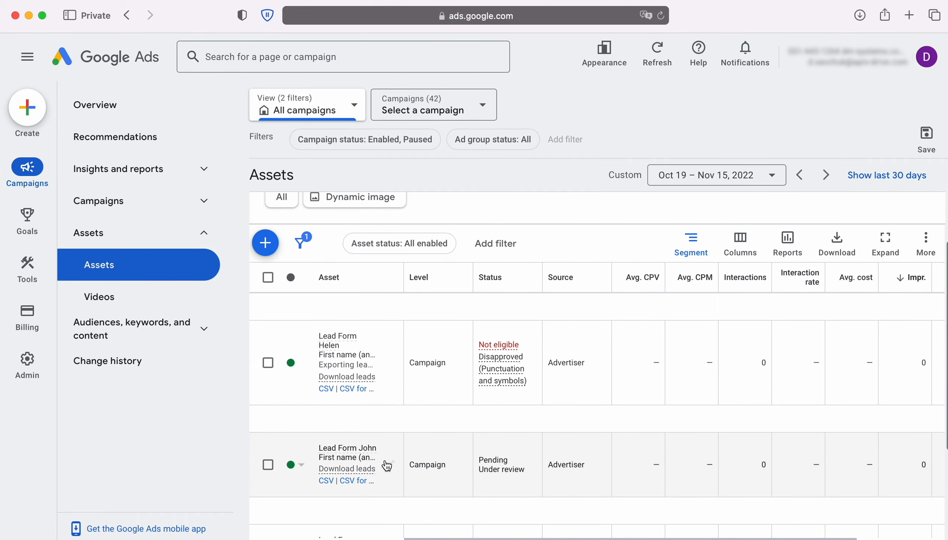
left_click(390, 462)
scroll(373, 417, "down", 8)
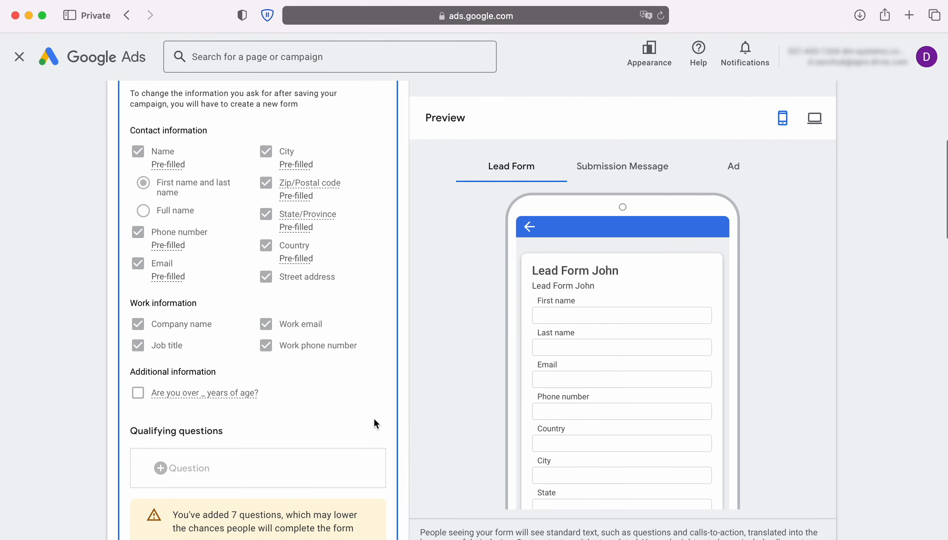
scroll(370, 416, "down", 15)
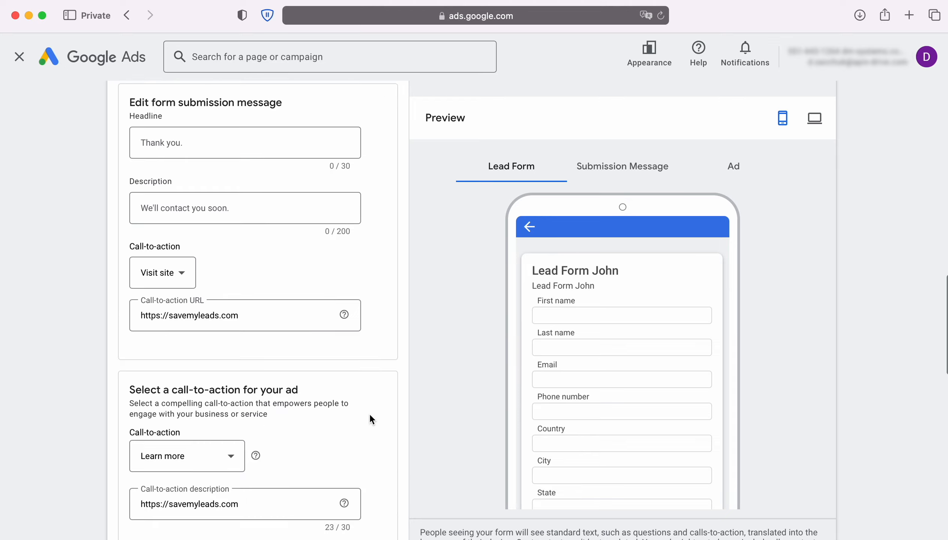
scroll(370, 418, "down", 8)
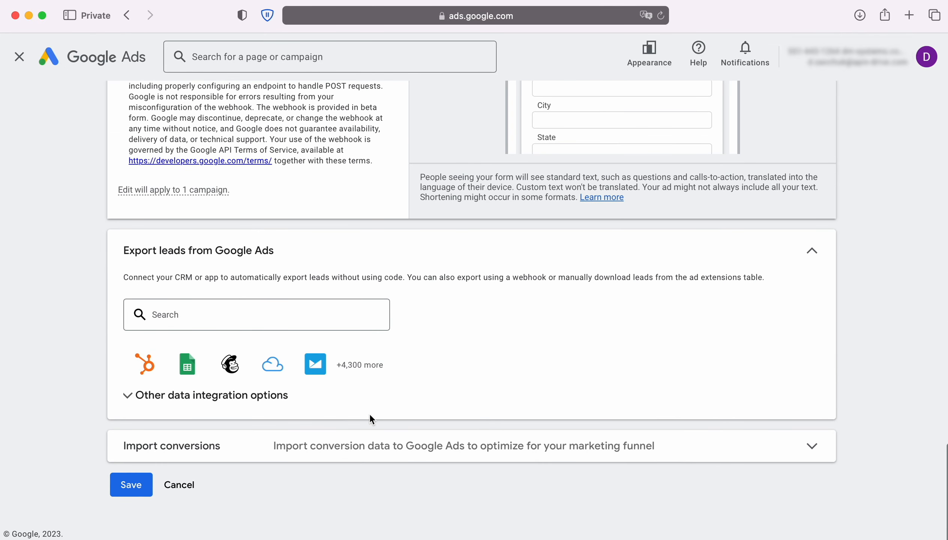
left_click(208, 403)
scroll(271, 410, "down", 6)
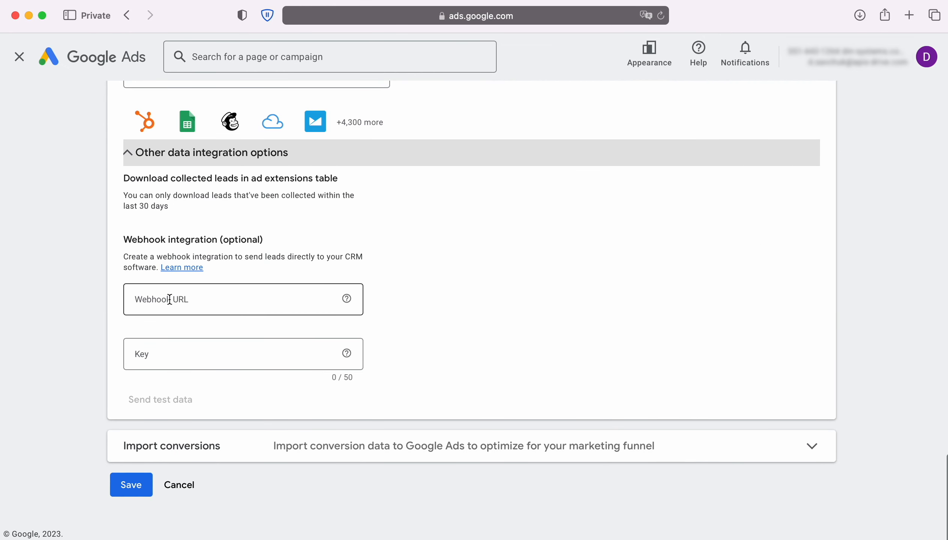
Paste the copied ApiX-Drive link as the lead form's Webhook URL
left_click(169, 299)
right_click(169, 300)
left_click(205, 334)
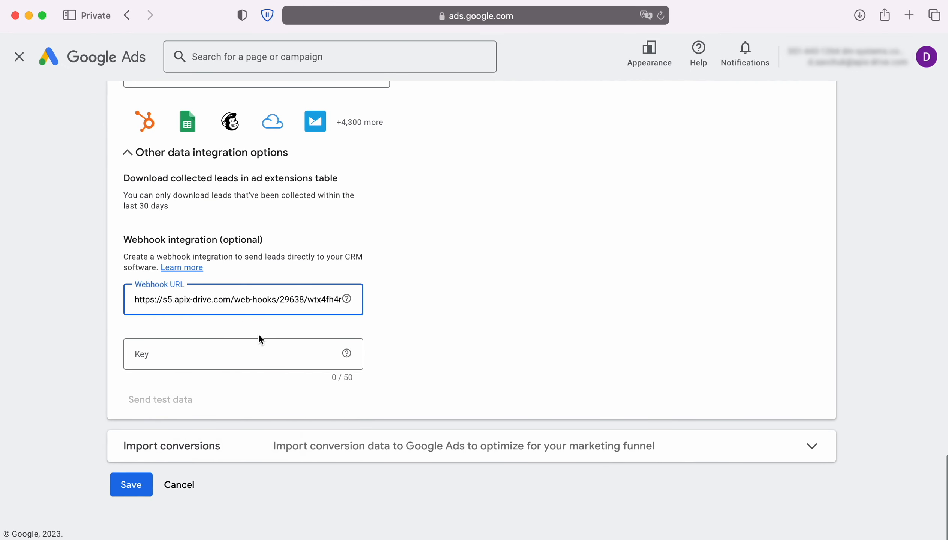
Copy the part of the webhook URL after the last slash and paste it into the Key field
left_click_drag(308, 302, 331, 301)
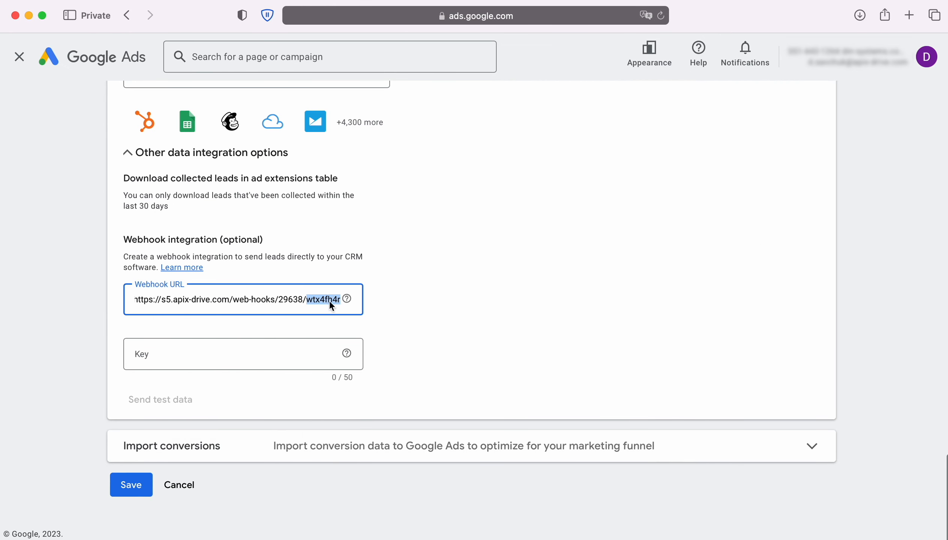
right_click(330, 301)
left_click(352, 374)
left_click(153, 354)
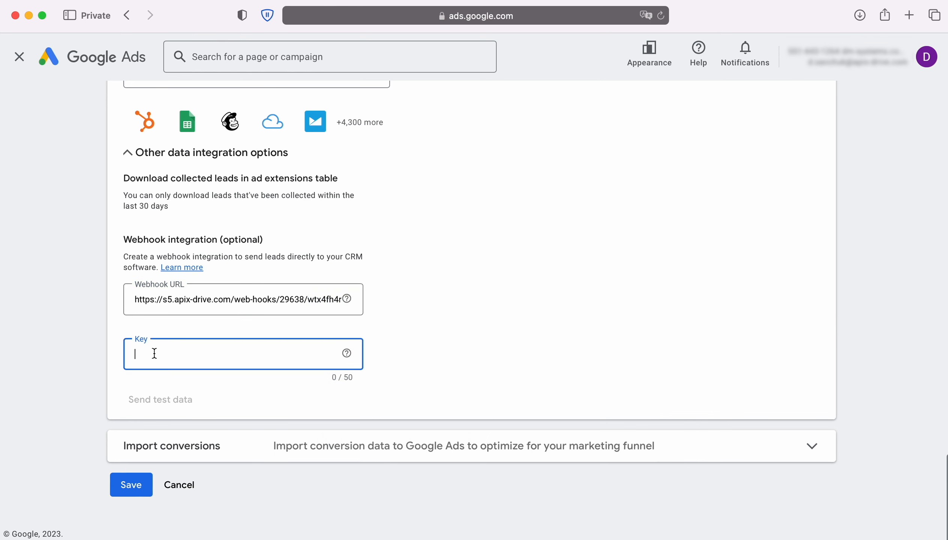
right_click(154, 353)
left_click(182, 392)
Send test data through the webhook and save the lead form
left_click(159, 402)
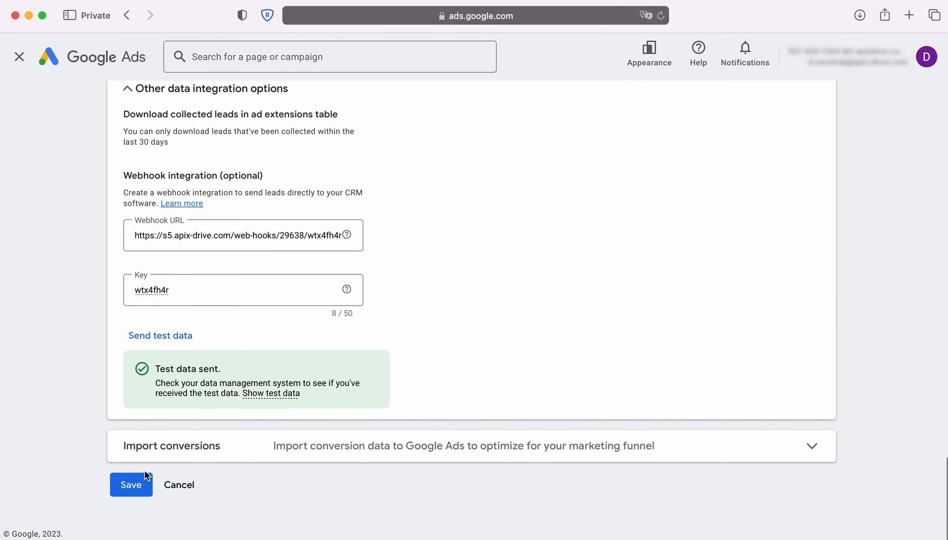
left_click(143, 482)
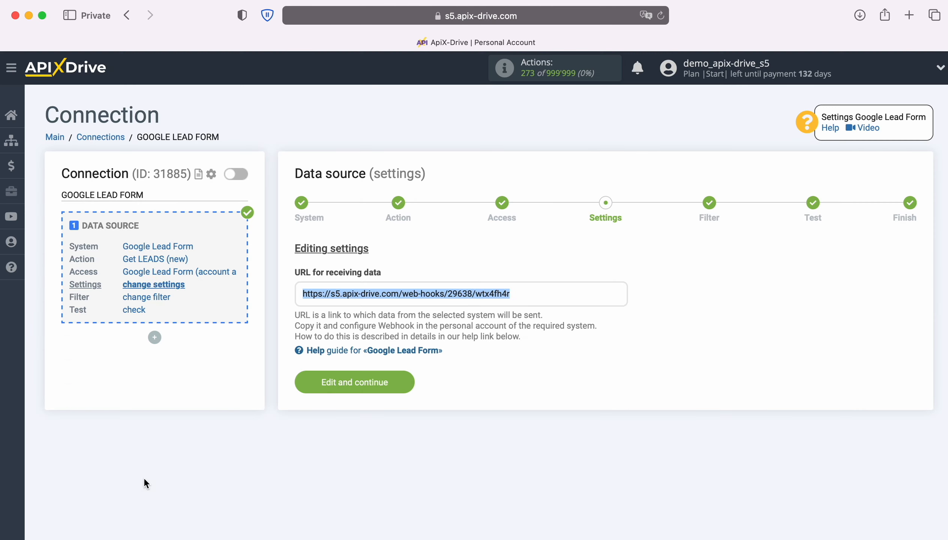
Back in ApiX-Drive, proceed without a filtering condition, then review and accept the Google Lead Form test data
left_click(408, 380)
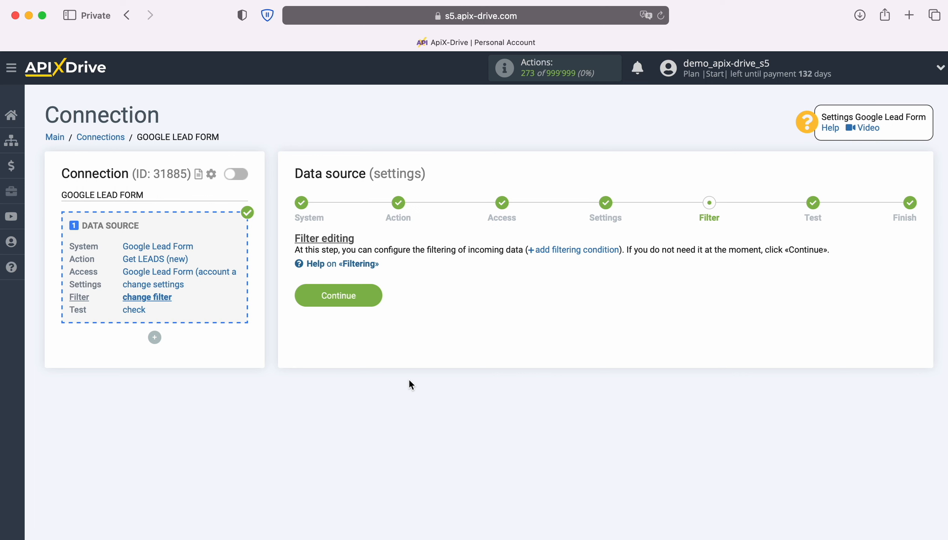
left_click(377, 296)
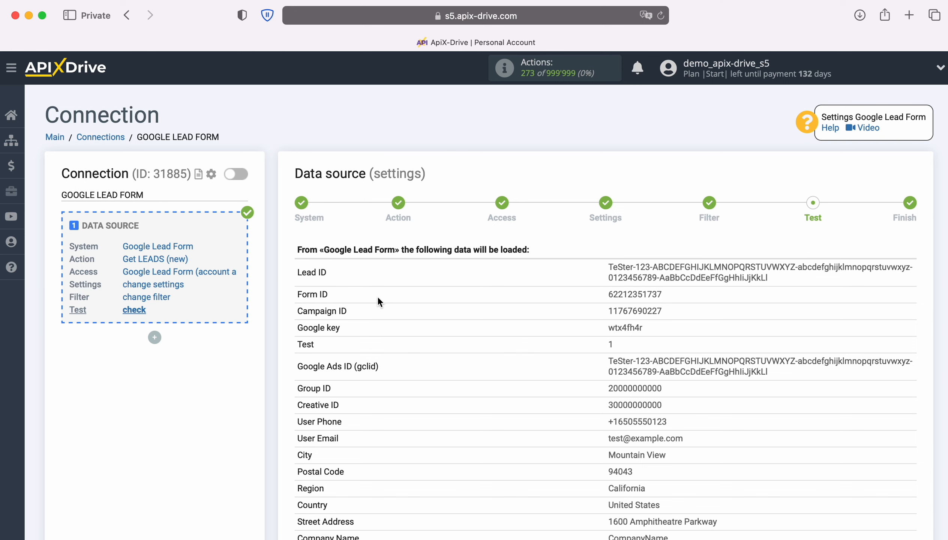
scroll(498, 323, "down", 3)
scroll(498, 325, "down", 1)
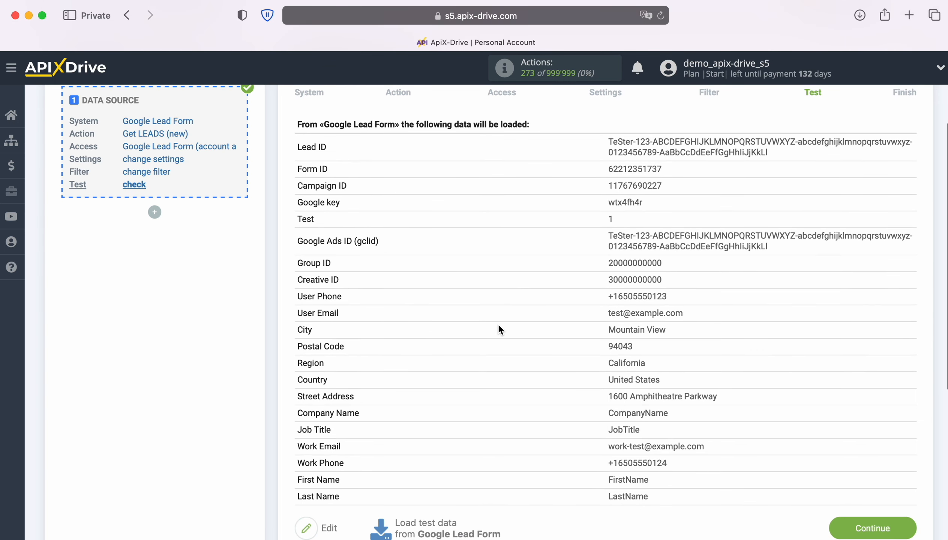
left_click(904, 517)
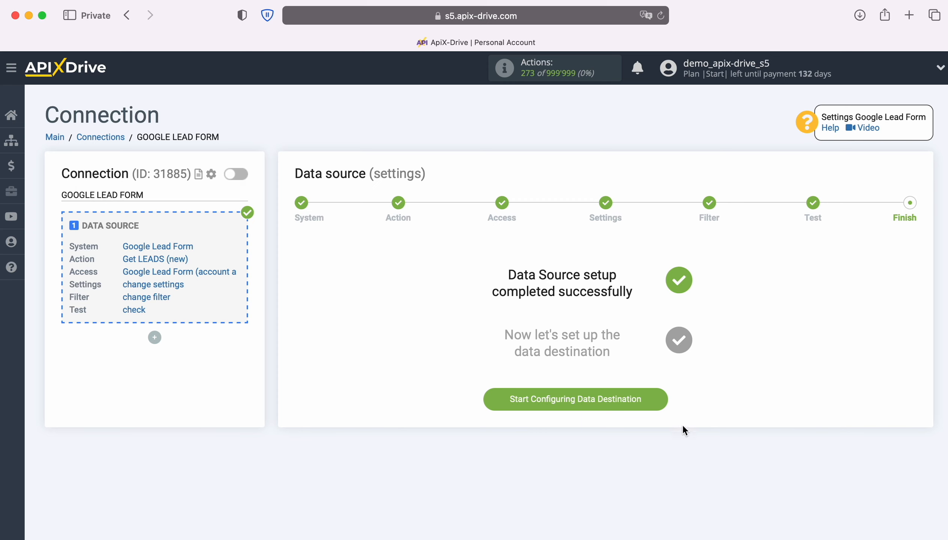
Start configuring the data destination and choose MailChimp as its system
left_click(662, 400)
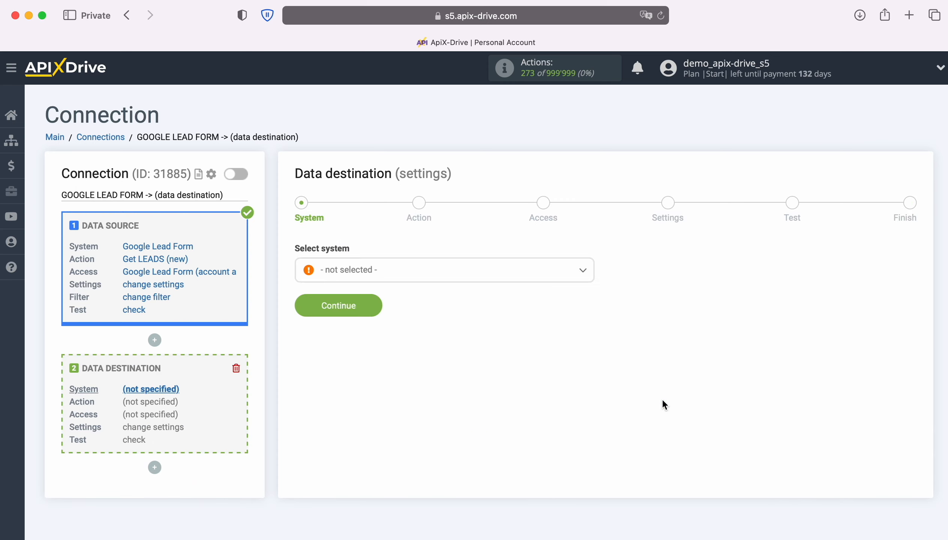
left_click(421, 275)
scroll(513, 387, "down", 10)
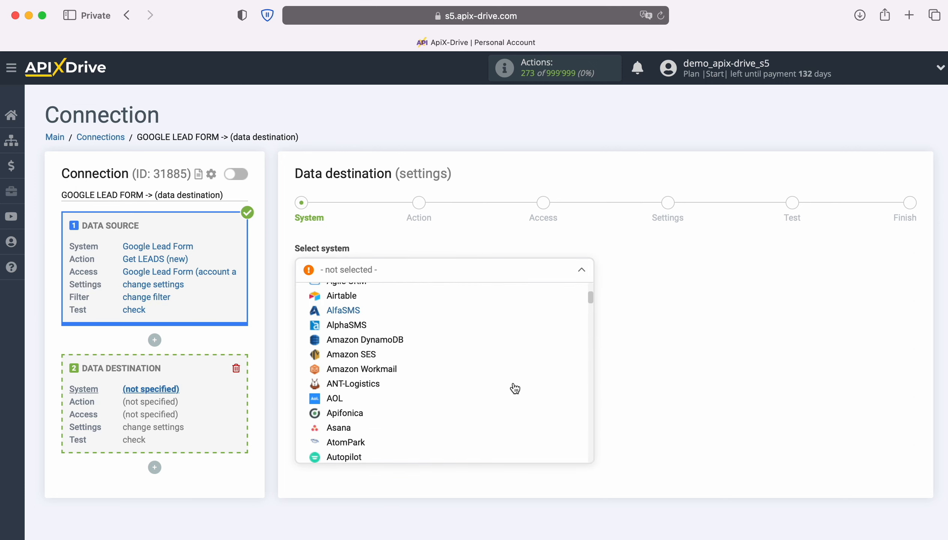
scroll(514, 388, "down", 15)
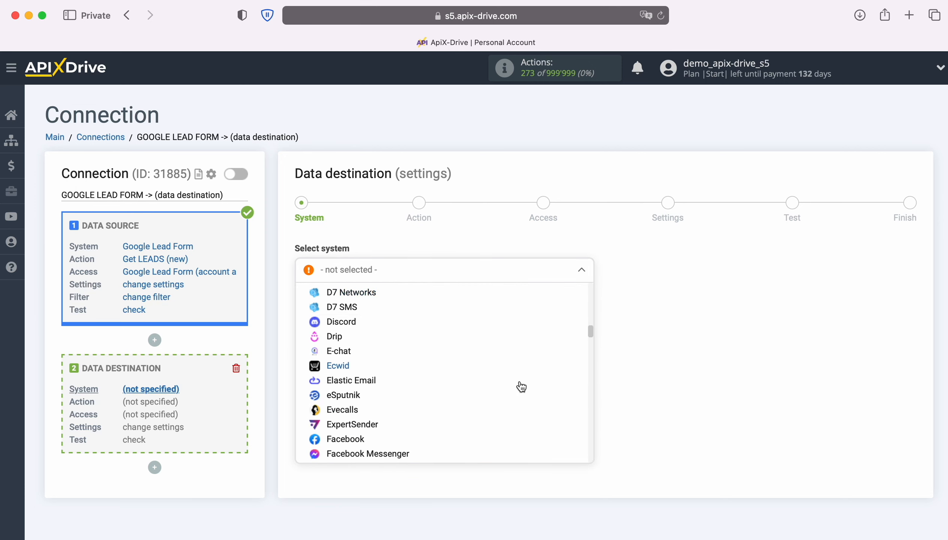
scroll(521, 387, "down", 15)
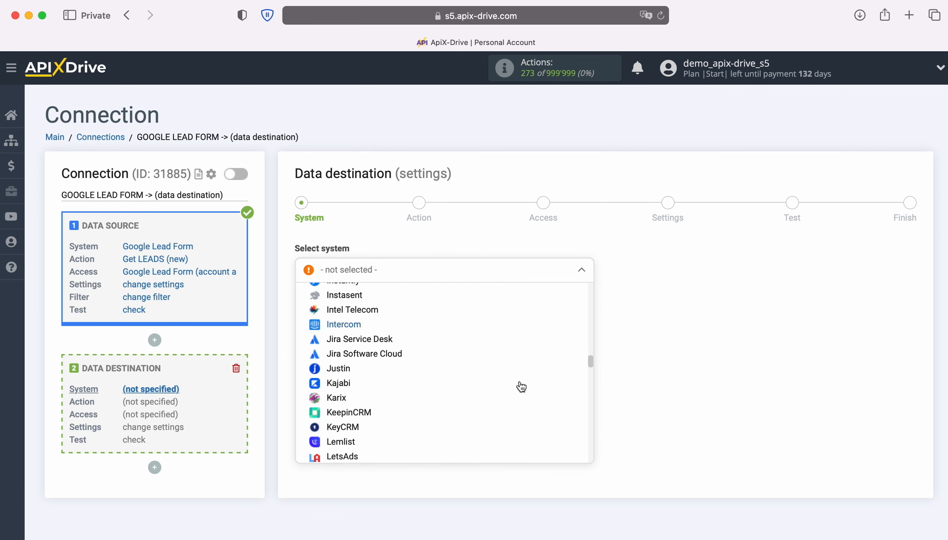
scroll(521, 387, "down", 2)
left_click(365, 381)
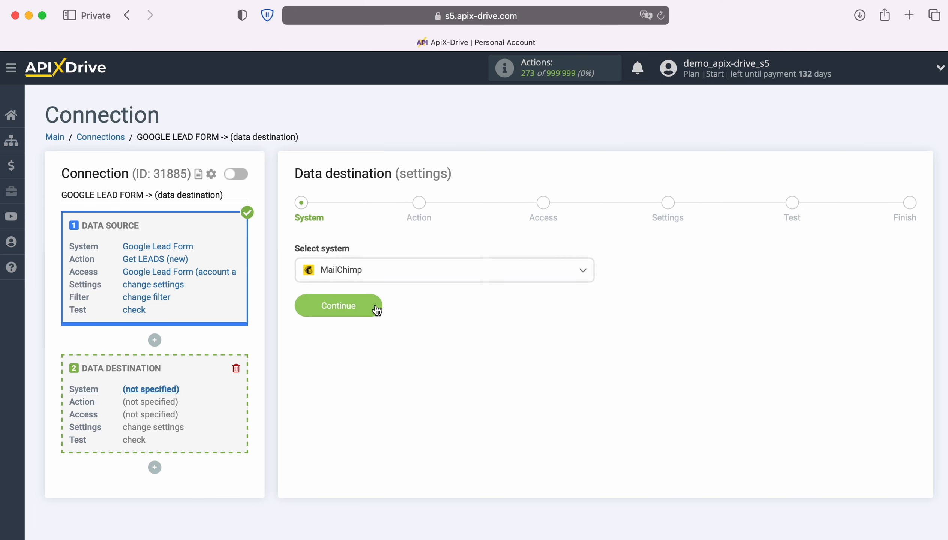
left_click(376, 307)
Set the MailChimp destination action to Add CONTACT and proceed to the access settings
left_click(424, 272)
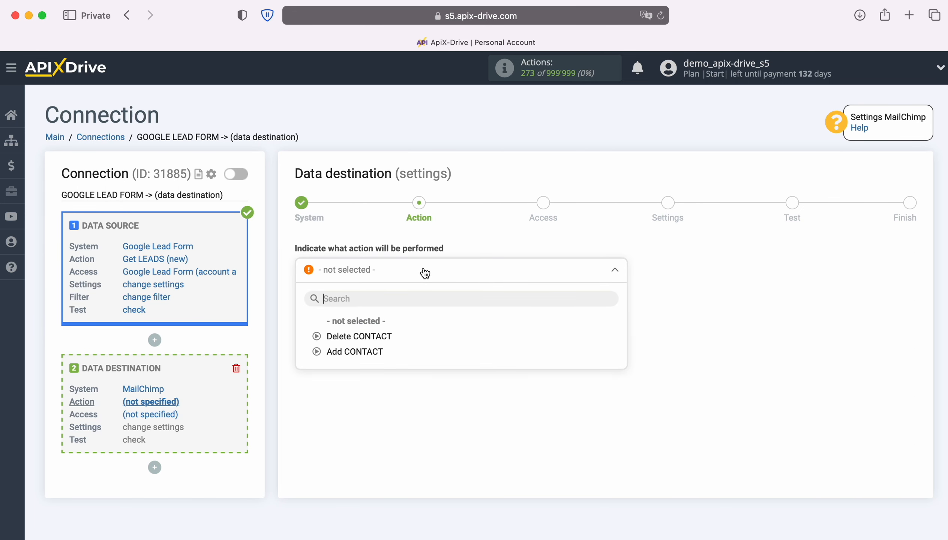
left_click(372, 352)
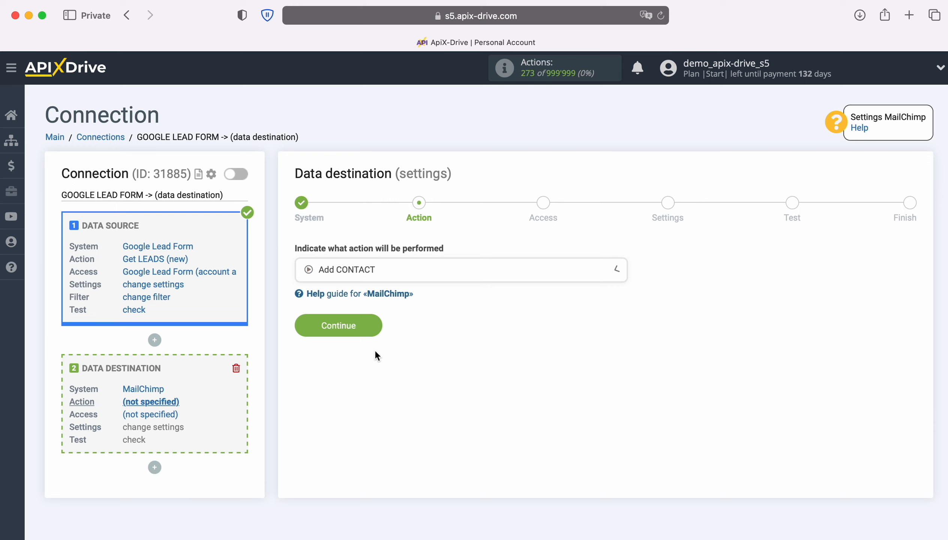
left_click(375, 327)
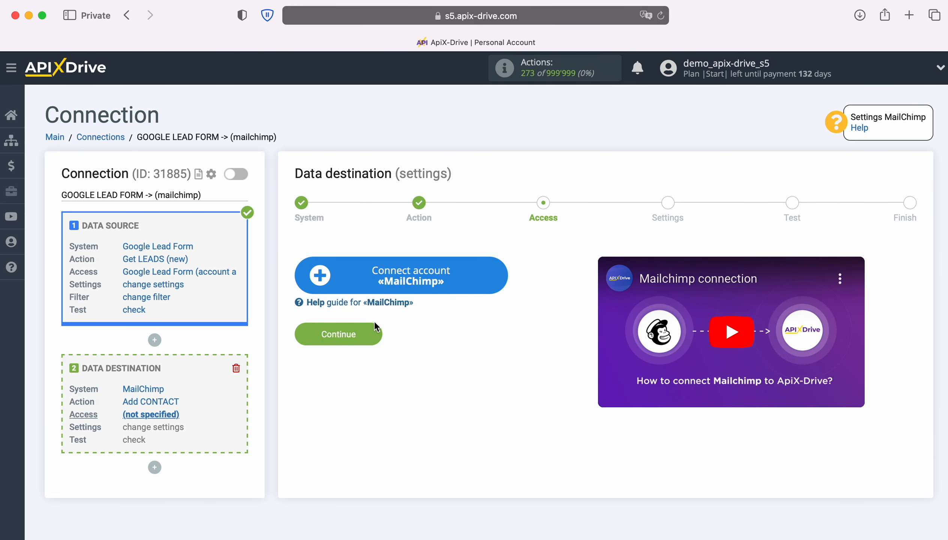
Start connecting a MailChimp account, then switch to Mailchimp and open the list of API keys in the account profile
left_click(502, 282)
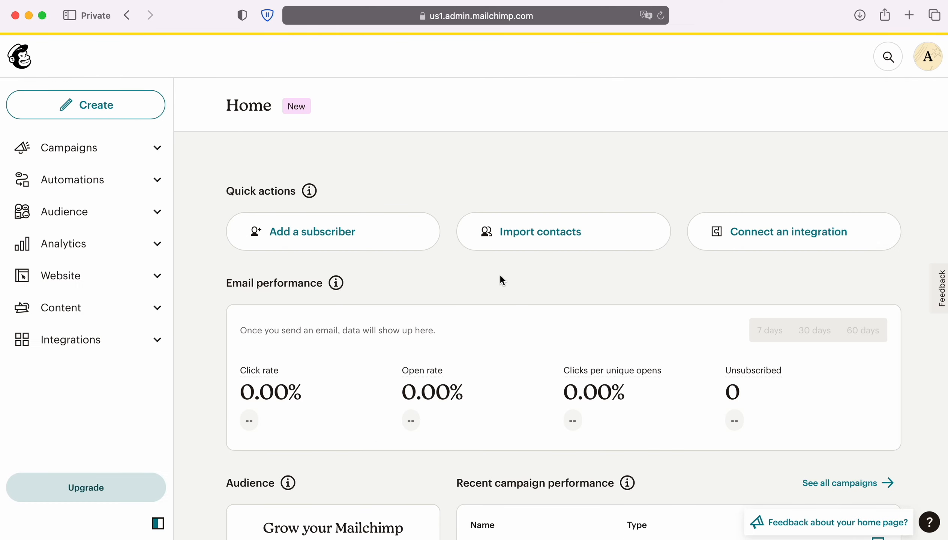
left_click(927, 56)
left_click(760, 154)
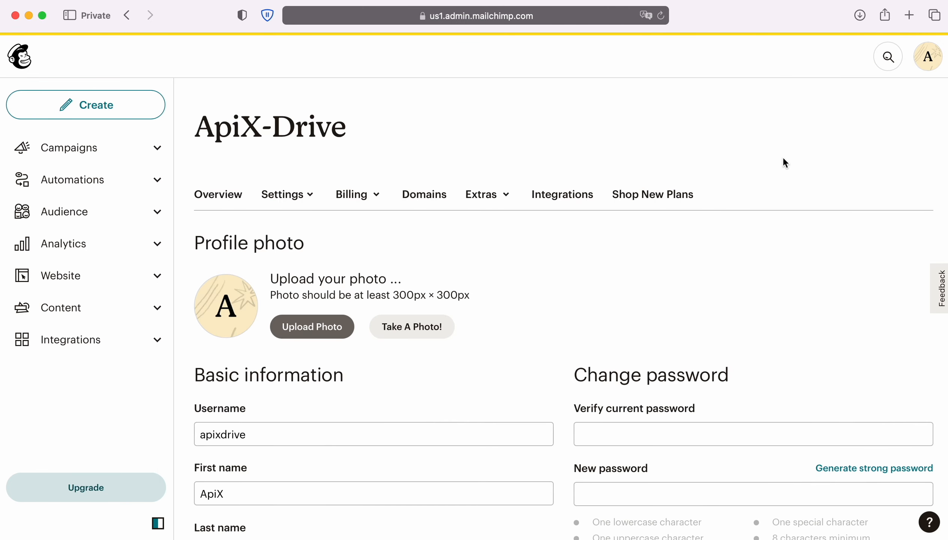
left_click(484, 194)
left_click(492, 257)
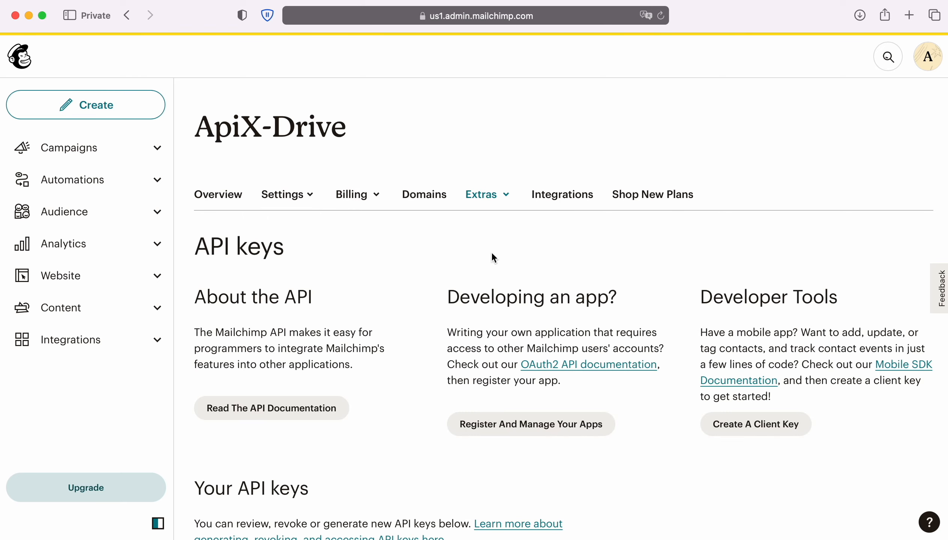
scroll(493, 257, "down", 5)
scroll(490, 257, "down", 3)
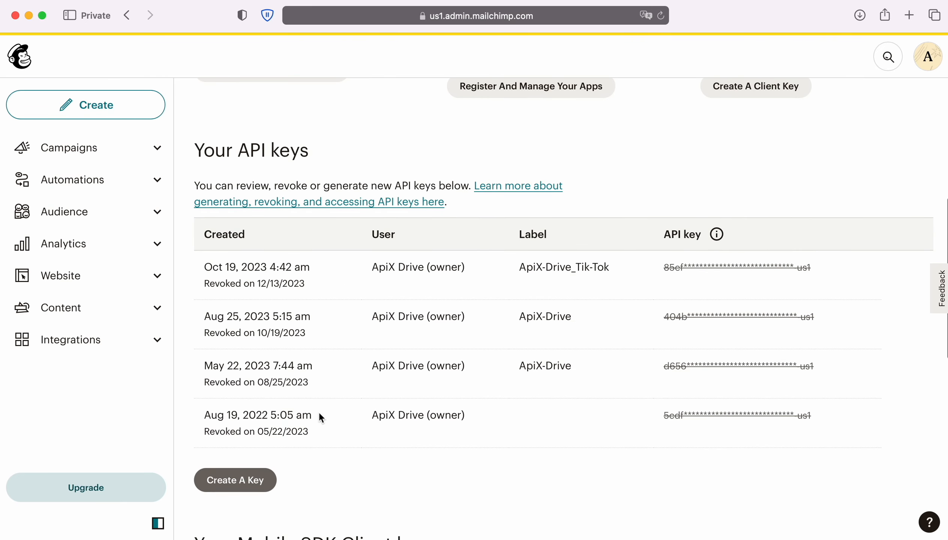
Generate a Mailchimp API key named "ApiX-Drive_Google Lead Form" and copy the key
left_click(264, 479)
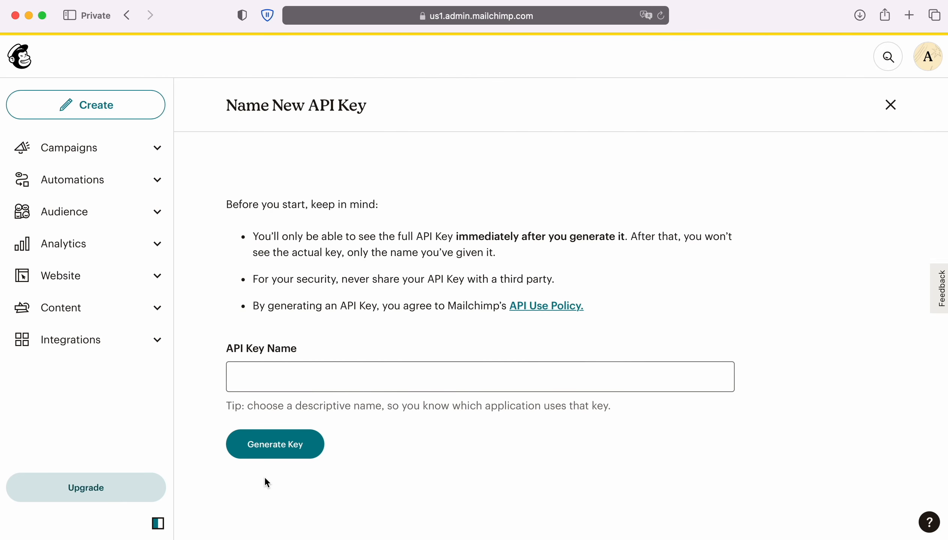
left_click(260, 377)
type("A")
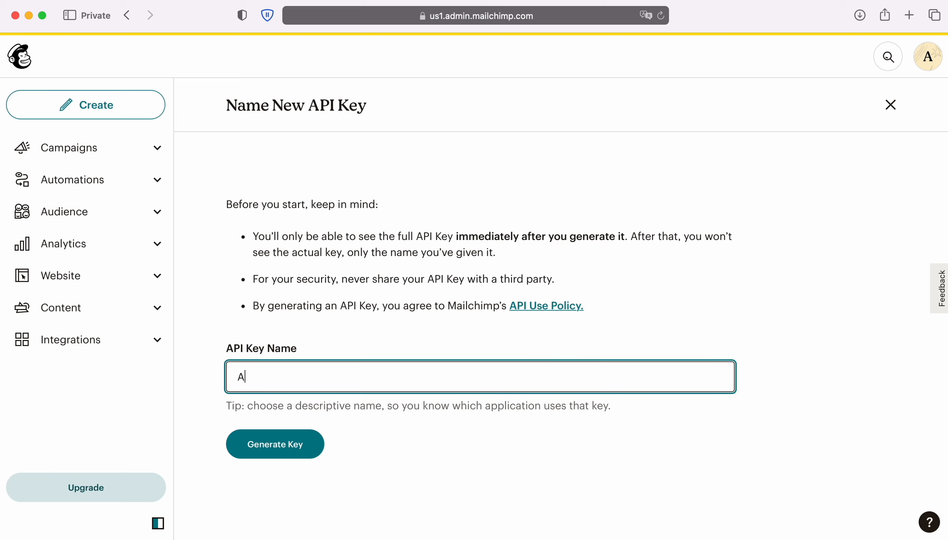
type("piX-Drive_Googl")
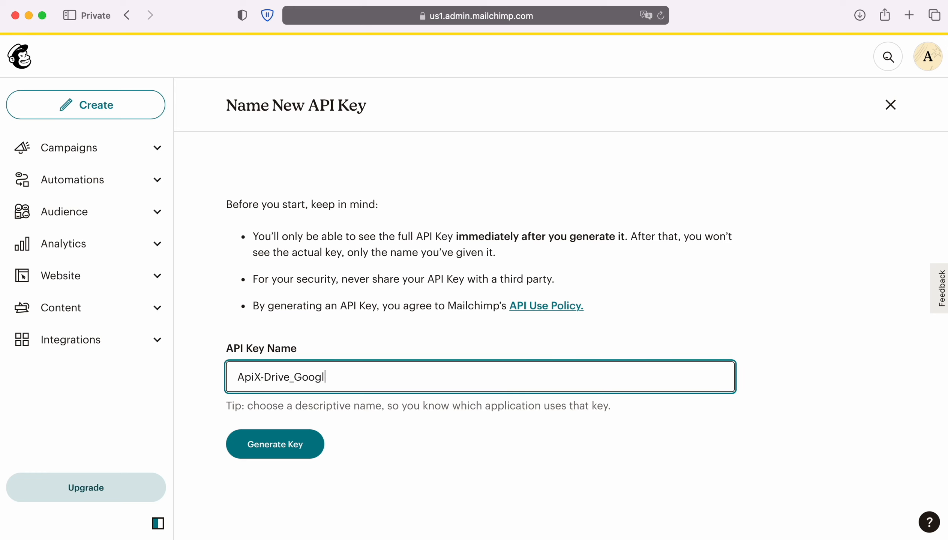
type("e Lead Form")
left_click(301, 445)
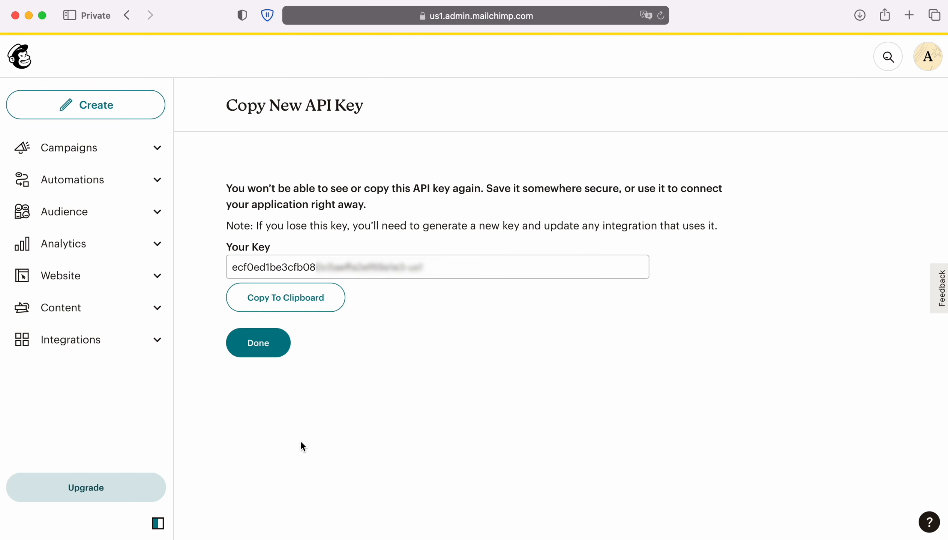
left_click(303, 304)
left_click(278, 345)
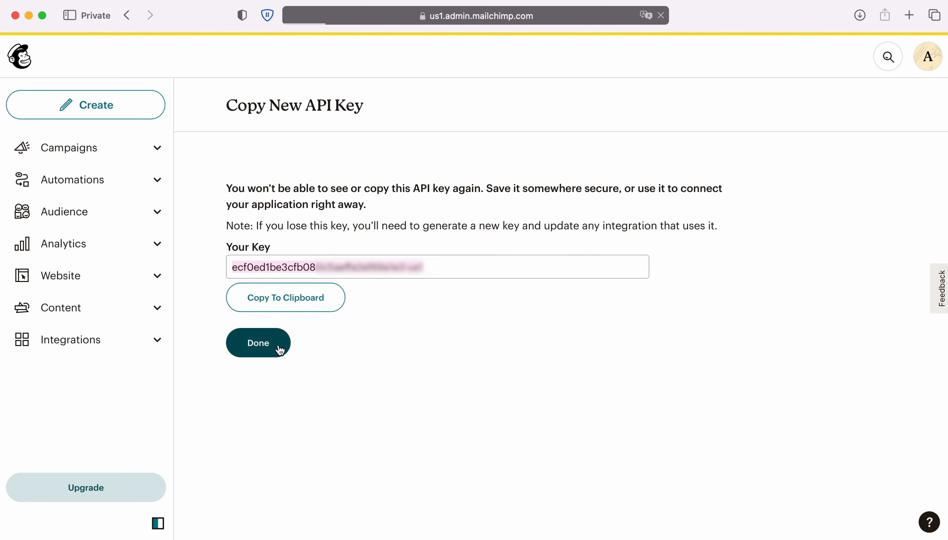
Back in ApiX-Drive, paste the API key into the MailChimp connection setup and submit it
key("super+grave")
right_click(362, 281)
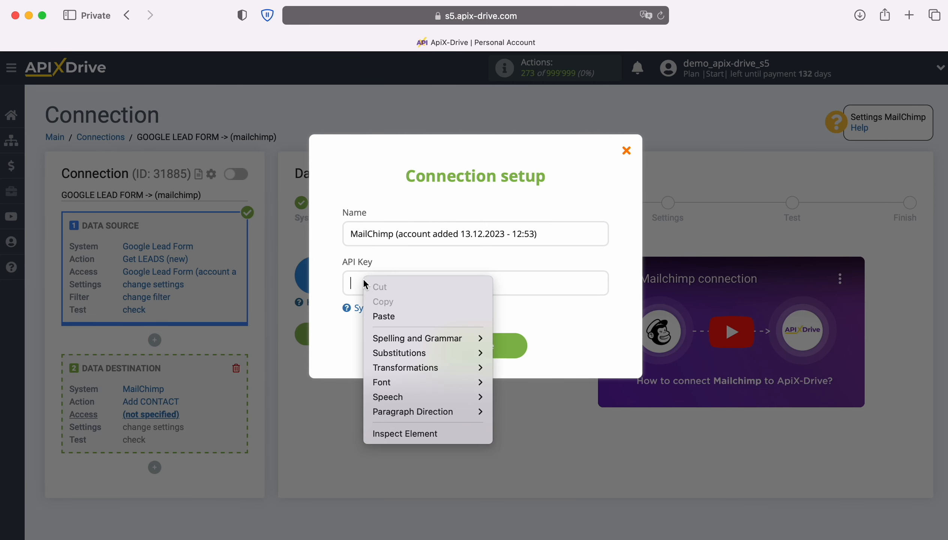
left_click(385, 315)
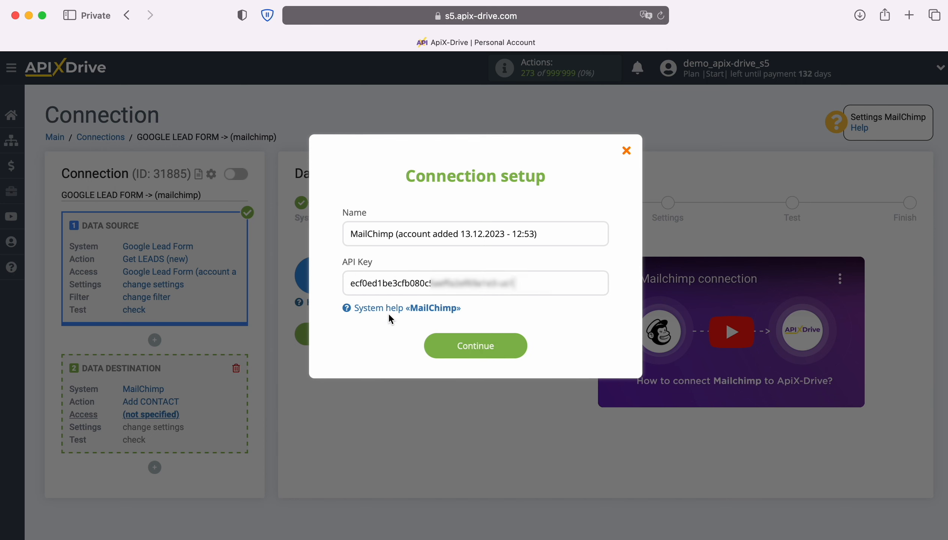
left_click(519, 345)
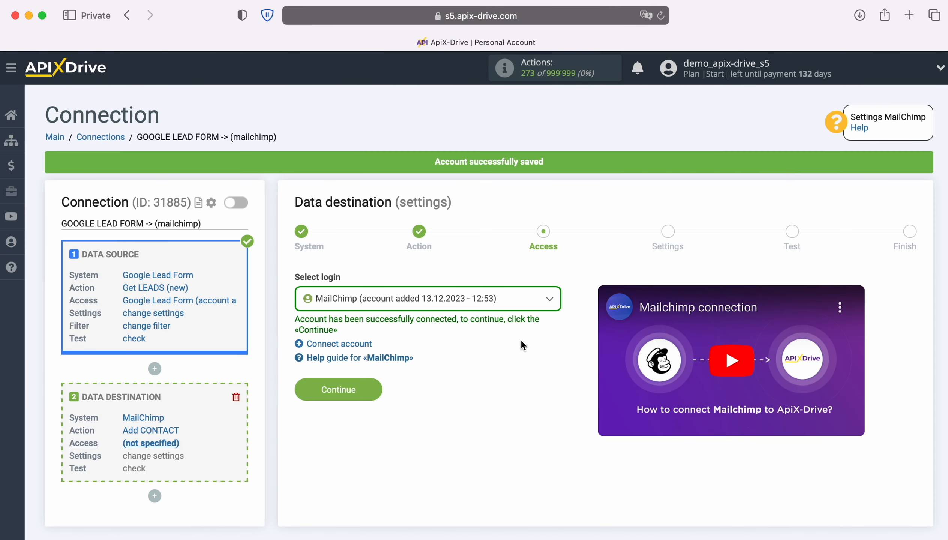
Select the newly added MailChimp account as the destination login and proceed to the settings
left_click(523, 304)
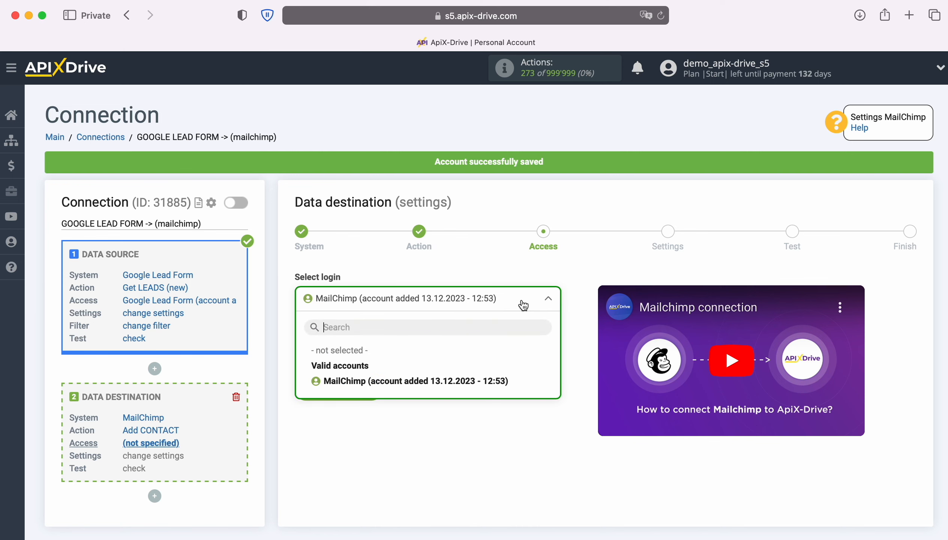
left_click(509, 381)
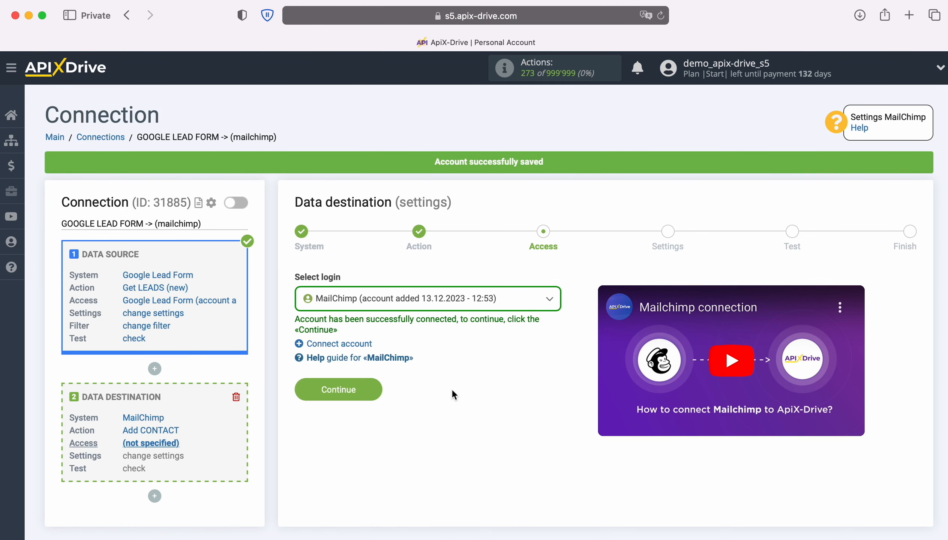
left_click(375, 389)
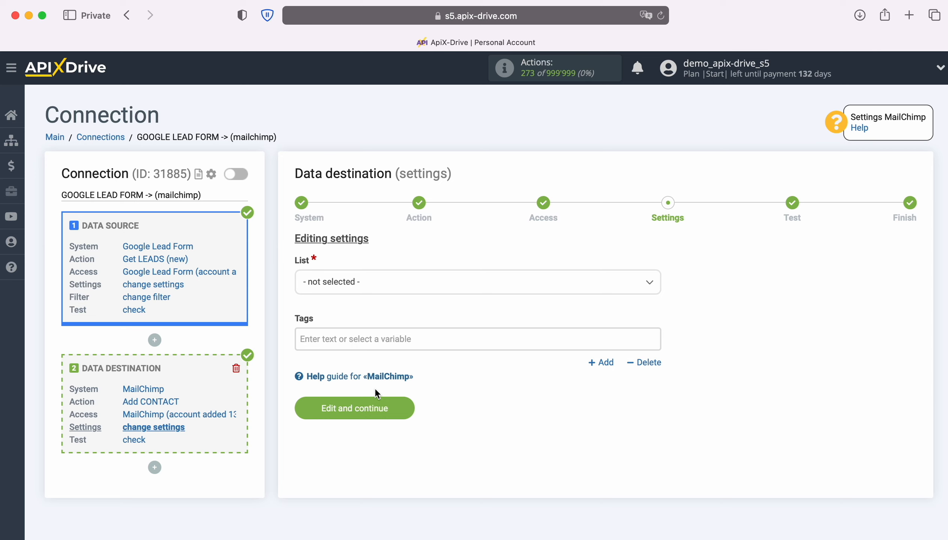
Choose the ApiX-Drive list and map the E-mail field to the Google Lead Form User Email variable
left_click(408, 287)
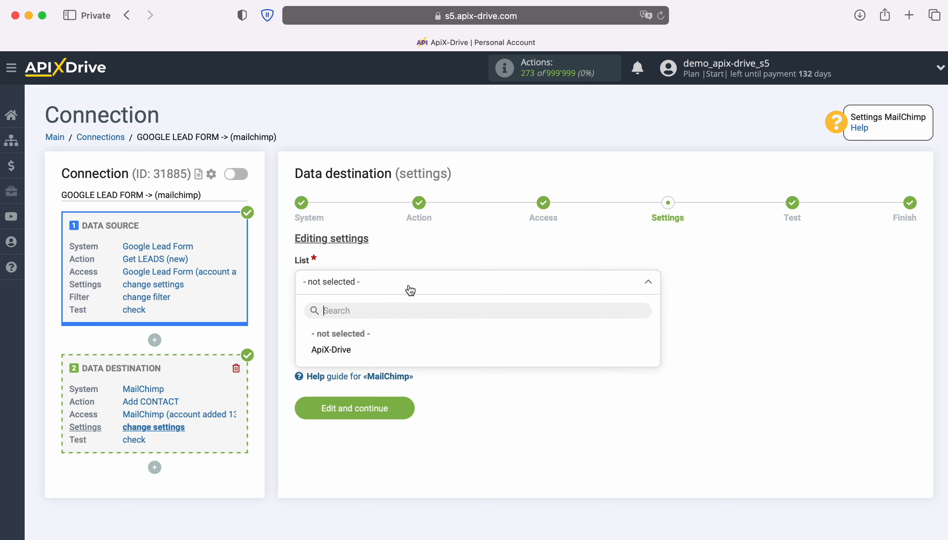
left_click(331, 350)
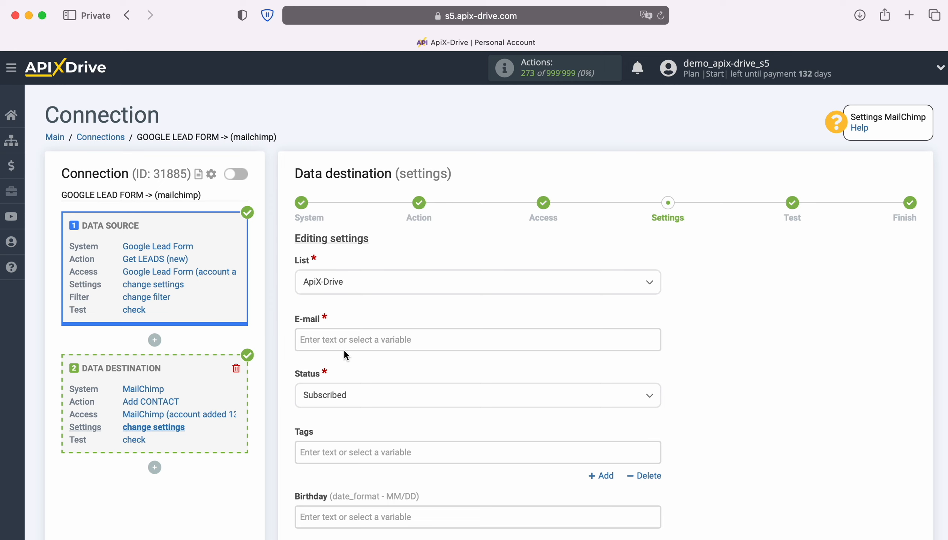
left_click(342, 340)
scroll(545, 331, "down", 6)
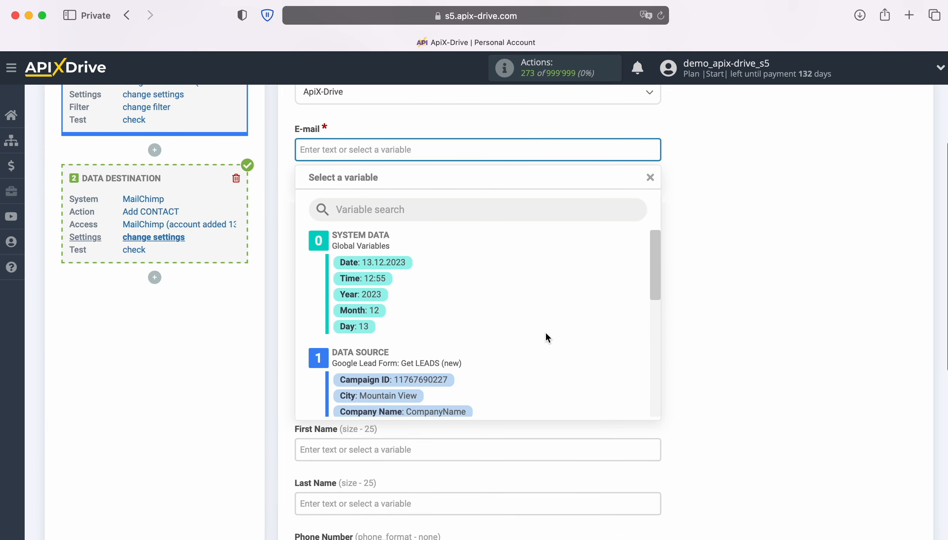
scroll(574, 335, "down", 5)
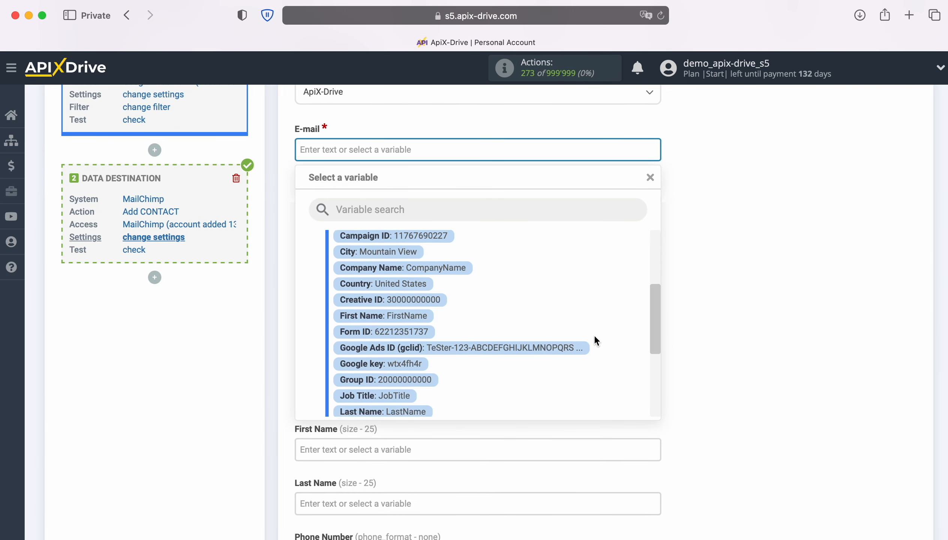
scroll(596, 340, "down", 3)
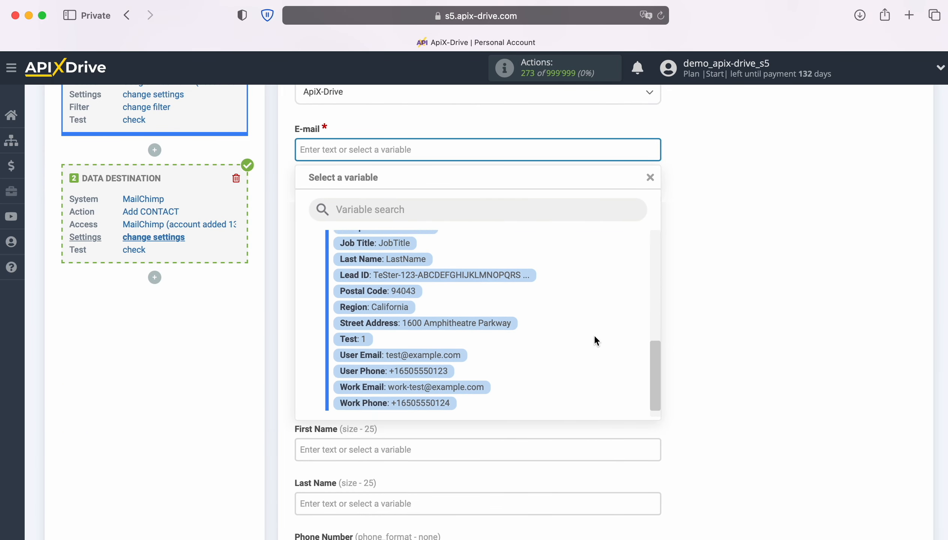
left_click(450, 342)
Set the contact status to Subscribed and map First Name to the Google Lead Form First Name variable
left_click(434, 210)
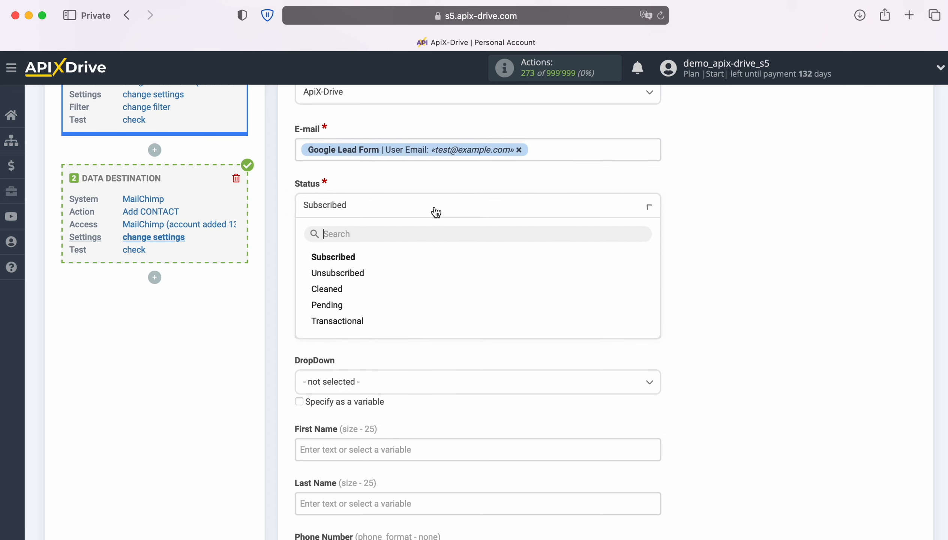
left_click(353, 257)
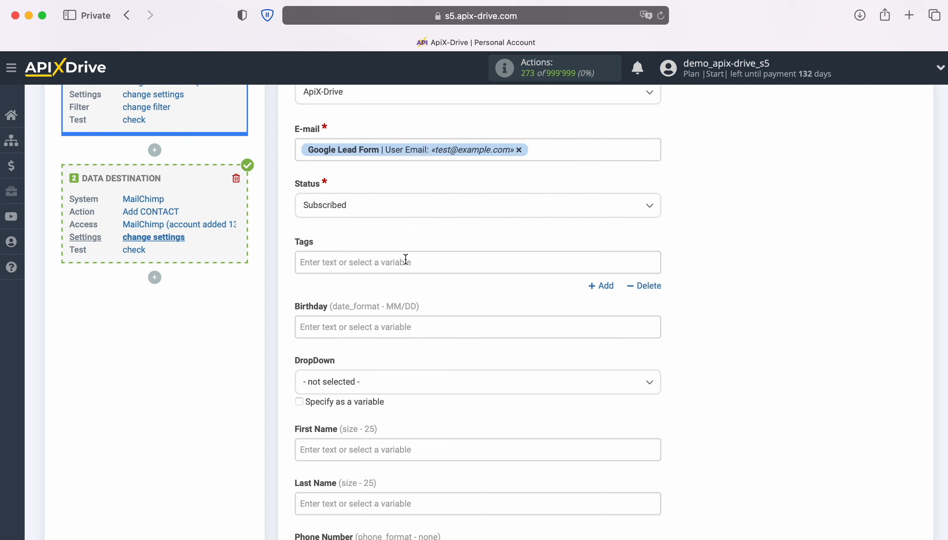
scroll(502, 269, "down", 1)
scroll(501, 266, "down", 5)
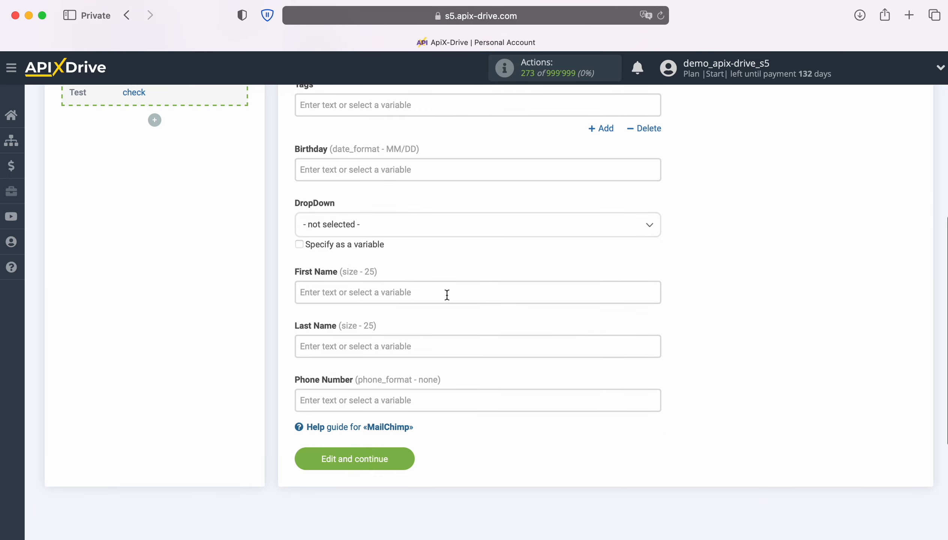
left_click(435, 293)
scroll(598, 337, "down", 5)
scroll(602, 338, "down", 5)
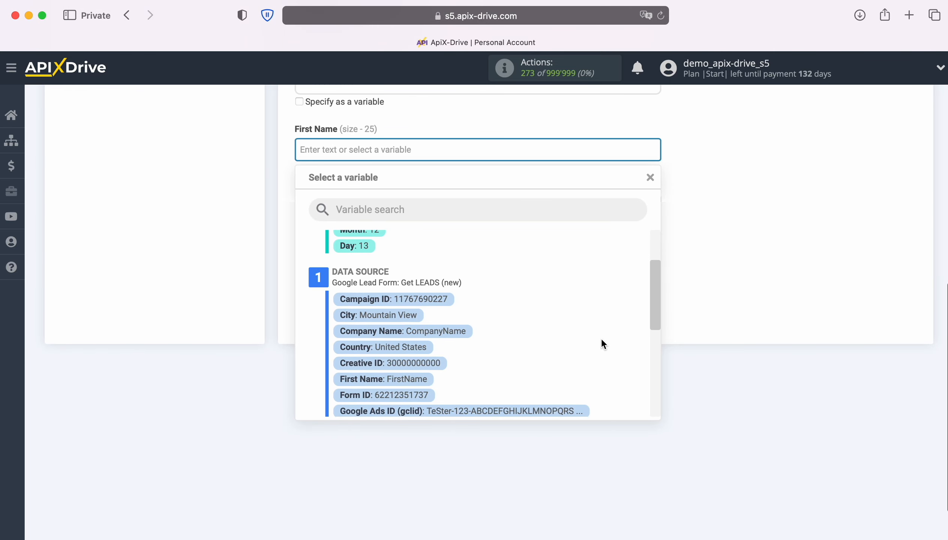
left_click(399, 316)
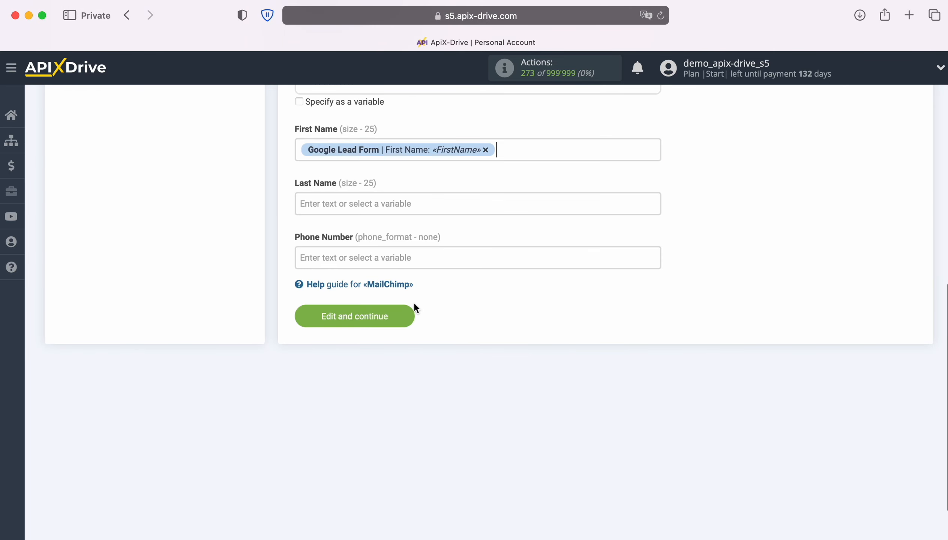
Map the Last Name field to the Google Lead Form Last Name variable
left_click(440, 206)
scroll(443, 218, "down", 1)
scroll(573, 328, "down", 5)
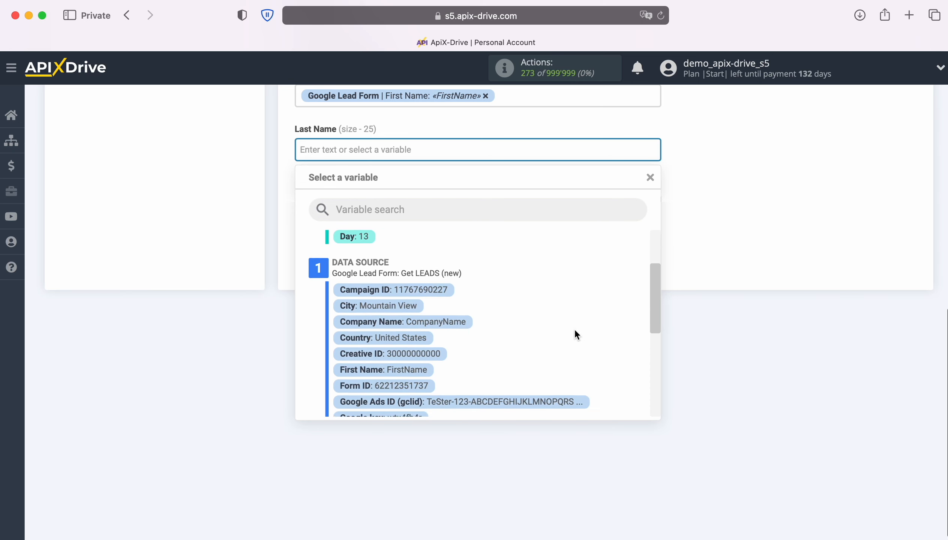
scroll(454, 363, "down", 1)
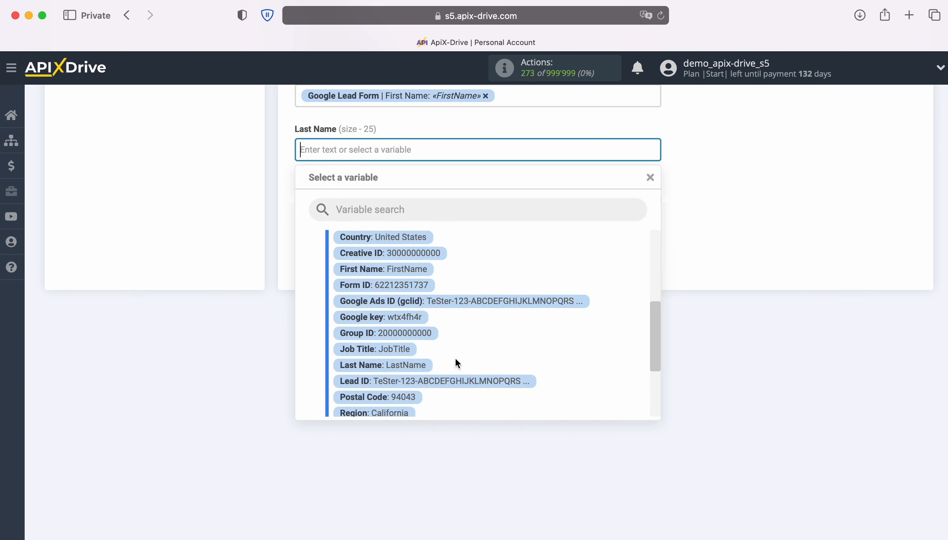
left_click(416, 365)
Map Phone Number to the Google Lead Form User Phone variable and save the destination settings
left_click(465, 205)
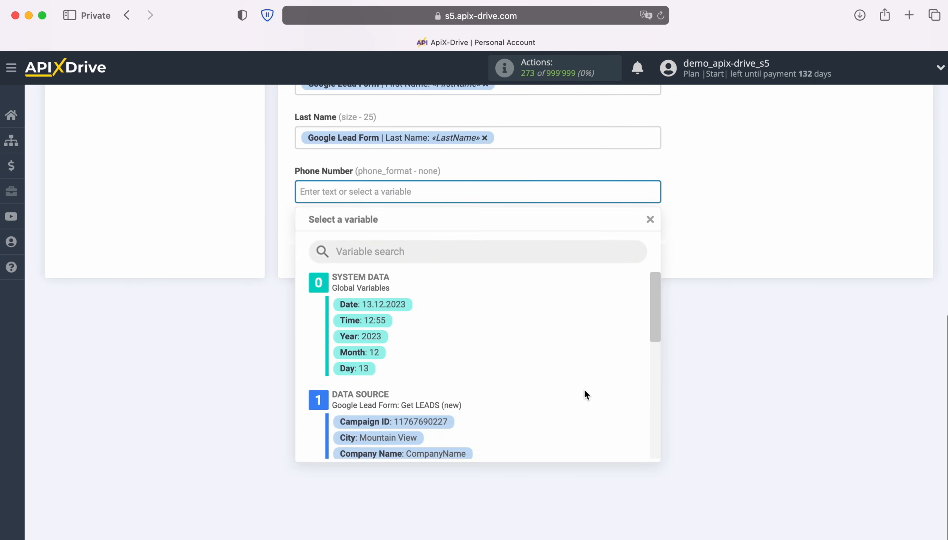
scroll(584, 391, "down", 3)
scroll(585, 392, "down", 5)
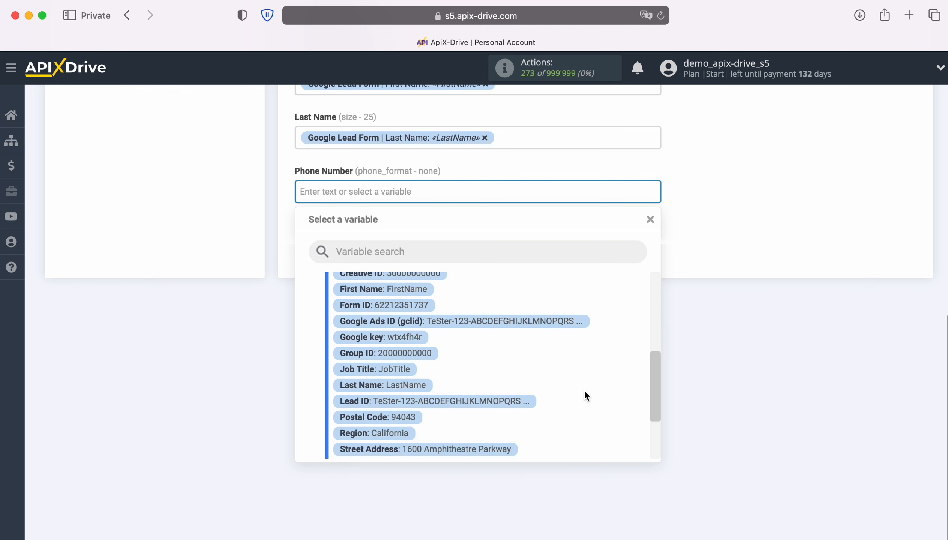
scroll(583, 389, "down", 1)
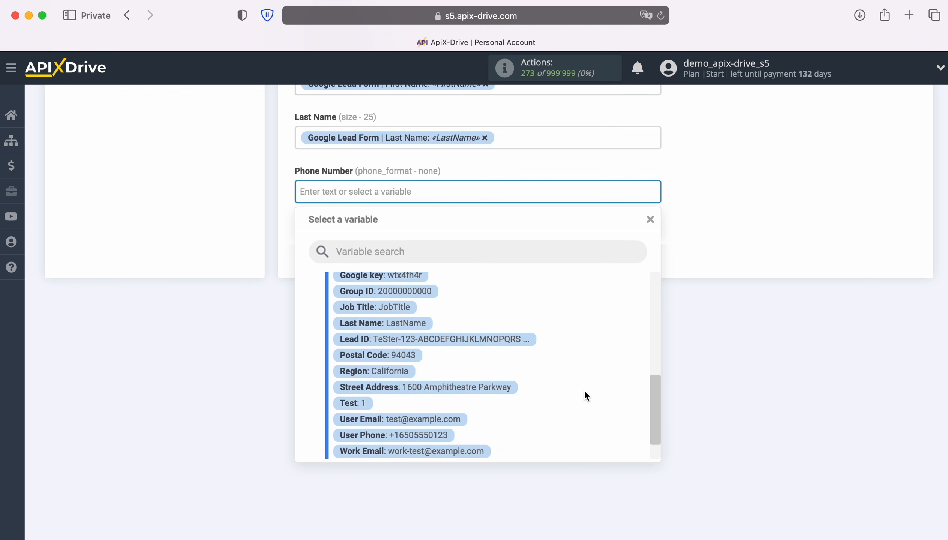
left_click(428, 435)
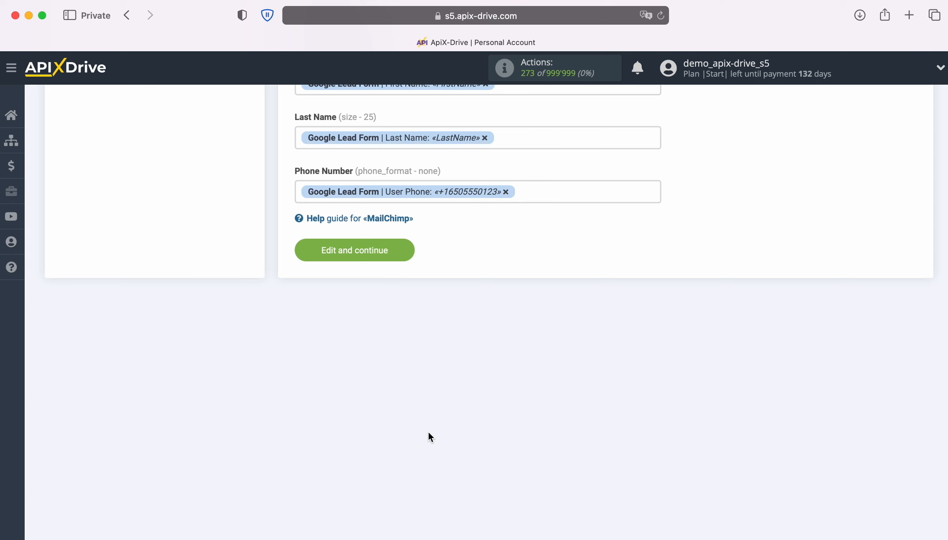
left_click(406, 250)
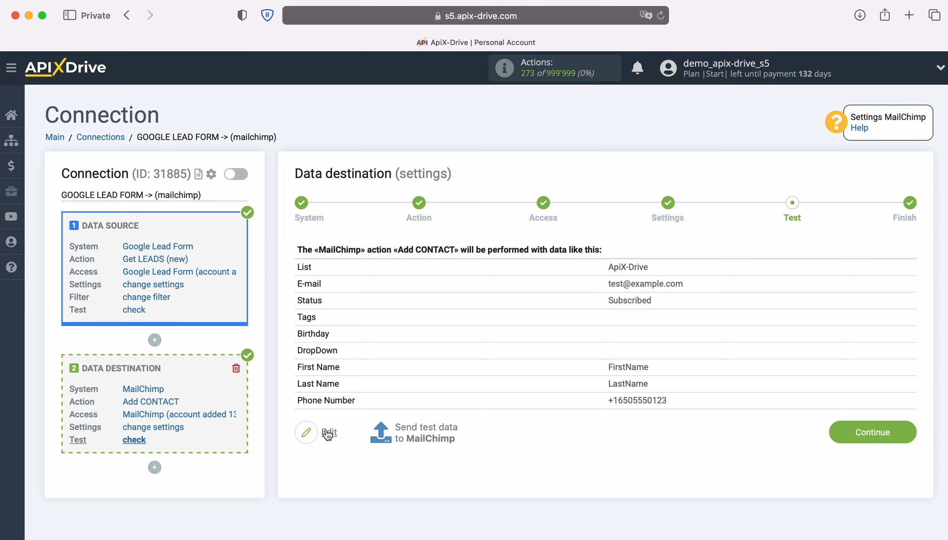
Send the test data to MailChimp, then view all contacts of the Mailchimp audience to check the result
left_click(427, 431)
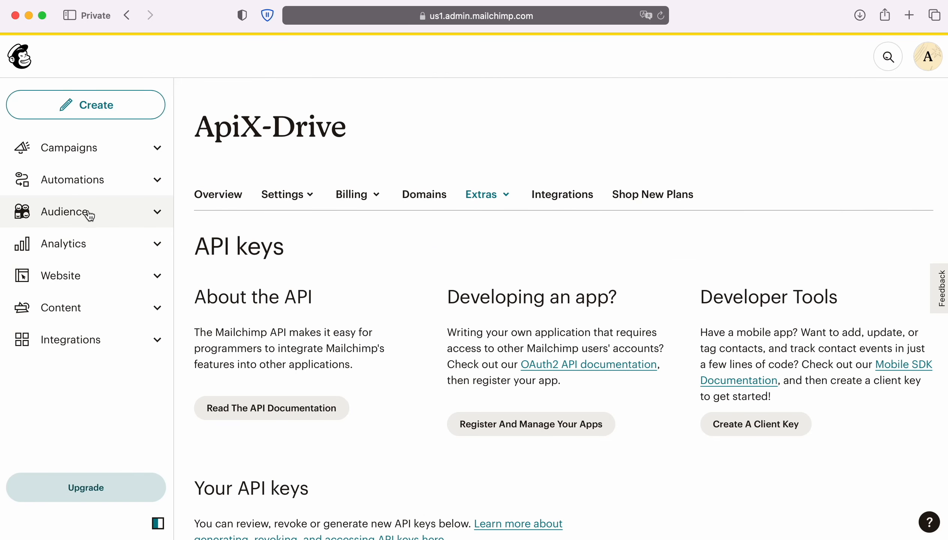
left_click(88, 213)
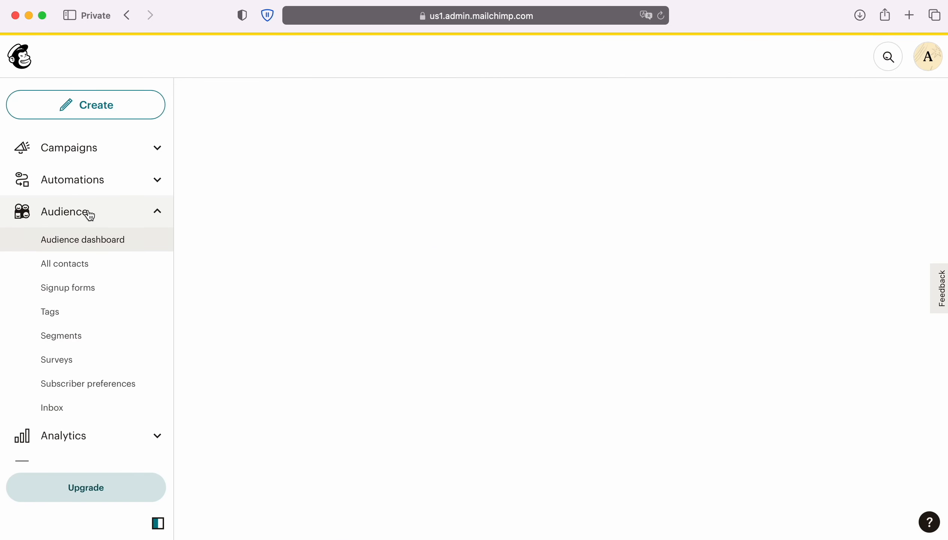
left_click(80, 263)
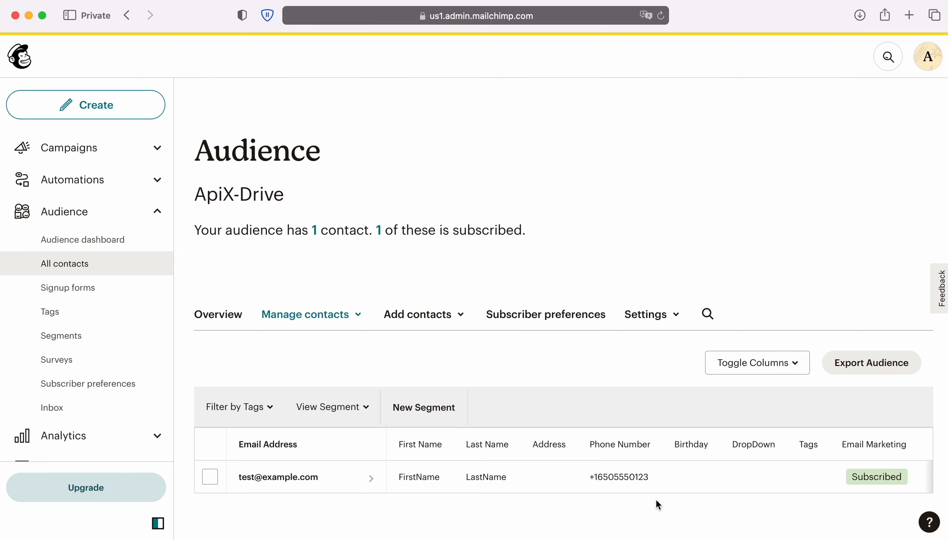
Return to ApiX-Drive, finish the data destination setup and enable auto-update for the connection
key("super+grave")
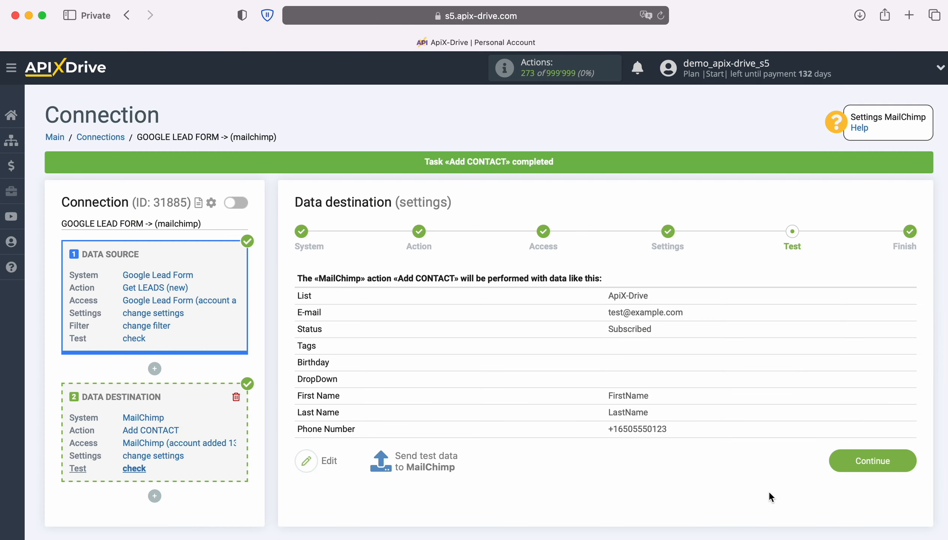
left_click(903, 458)
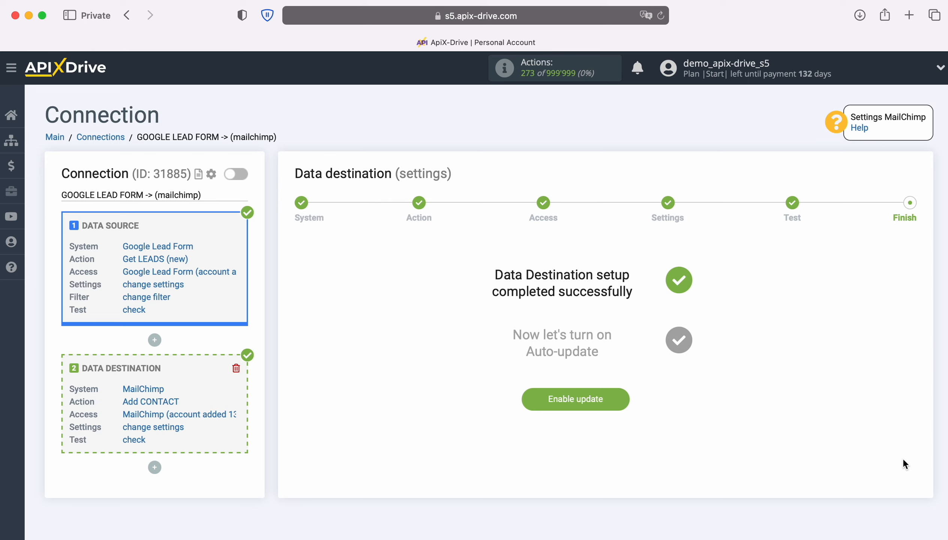
left_click(619, 395)
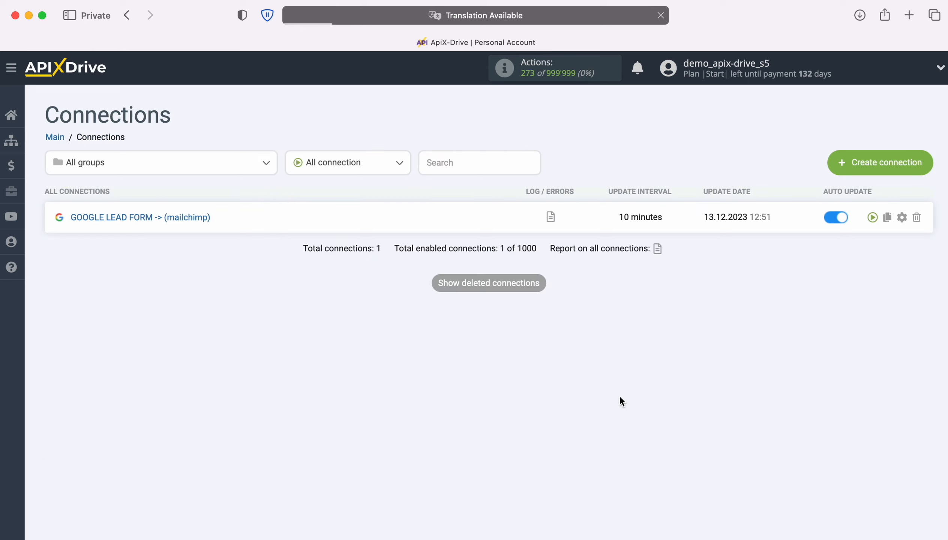
Set the update interval of the GOOGLE LEAD FORM -> (mailchimp) connection to 5 minutes
left_click(900, 219)
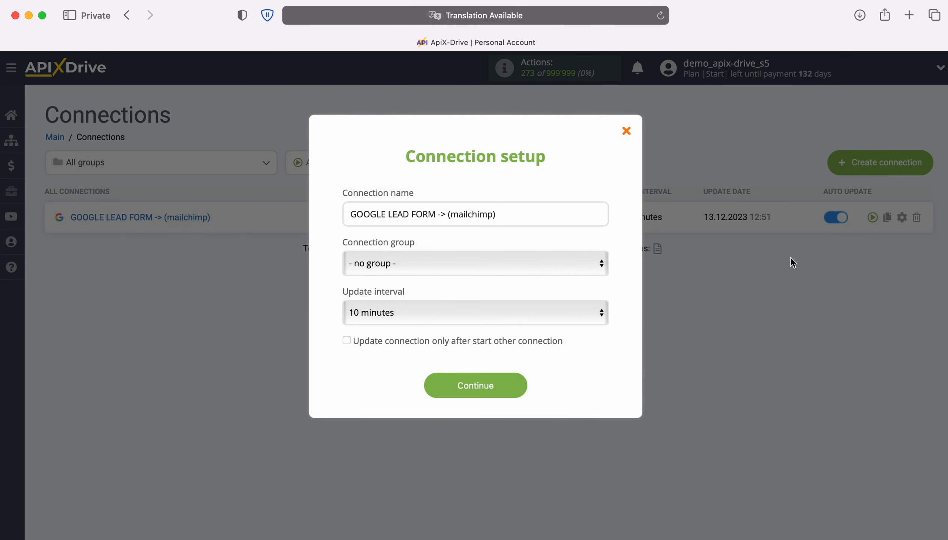
left_click(552, 314)
left_click(528, 296)
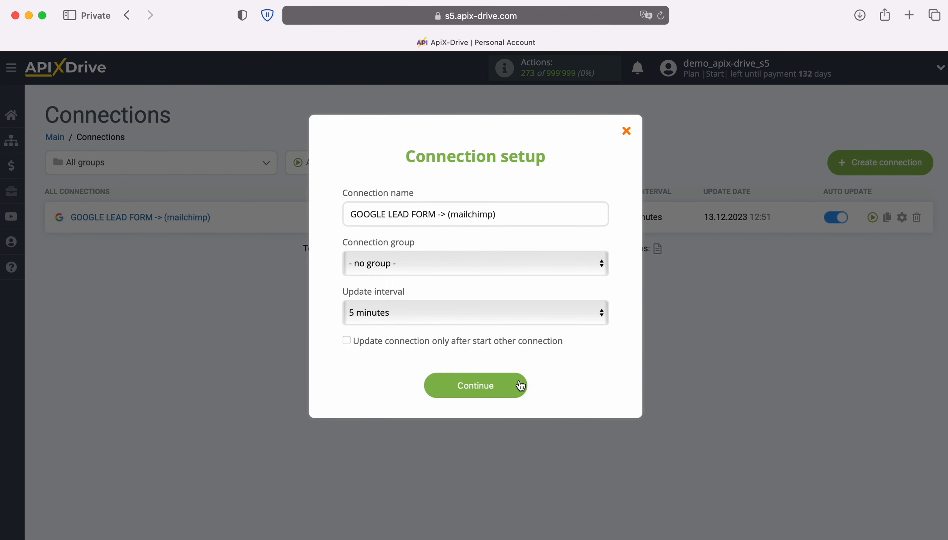
left_click(519, 384)
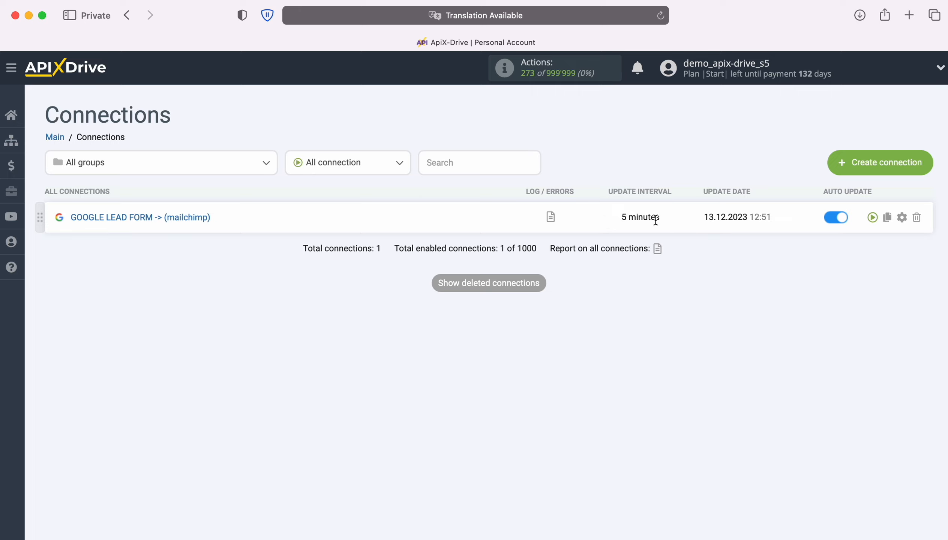